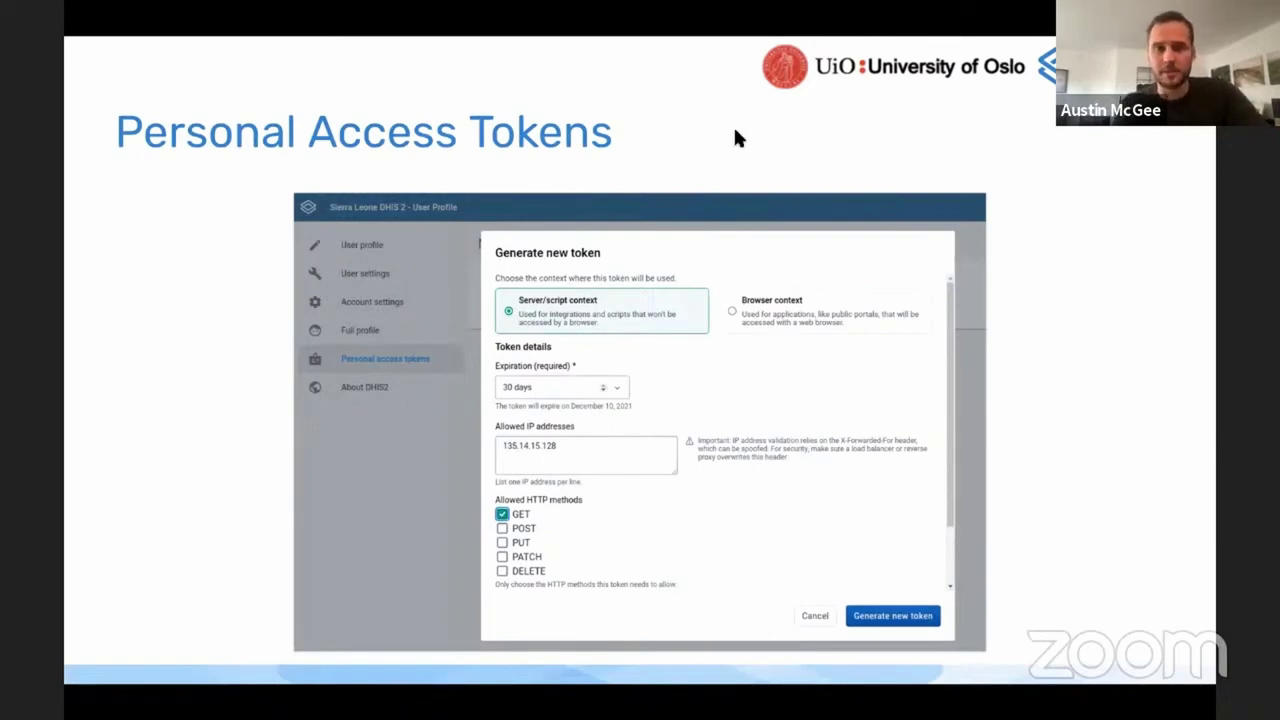
Step: Exit the fullscreen slideshow to return to the deck at slide 15 'Personal Access Tokens'
key(Escape)
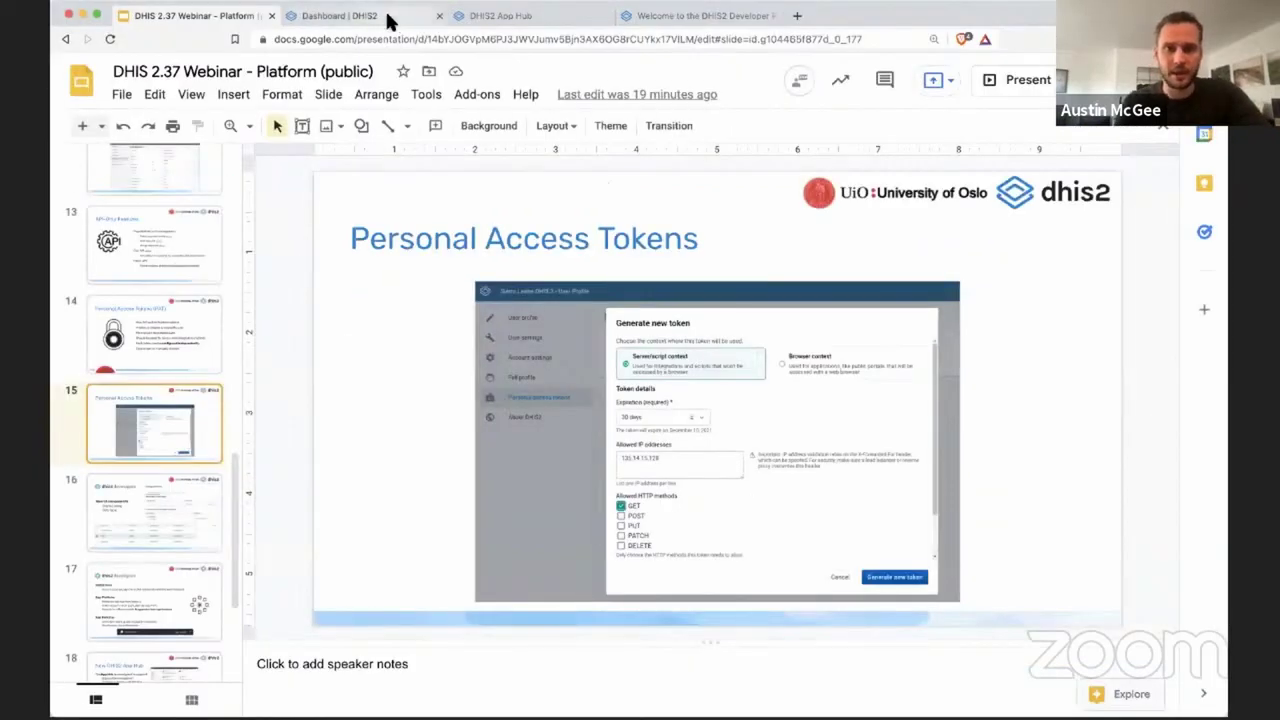
Step: In DHIS2, go through profile Settings to the Manage personal access tokens page
click(385, 16)
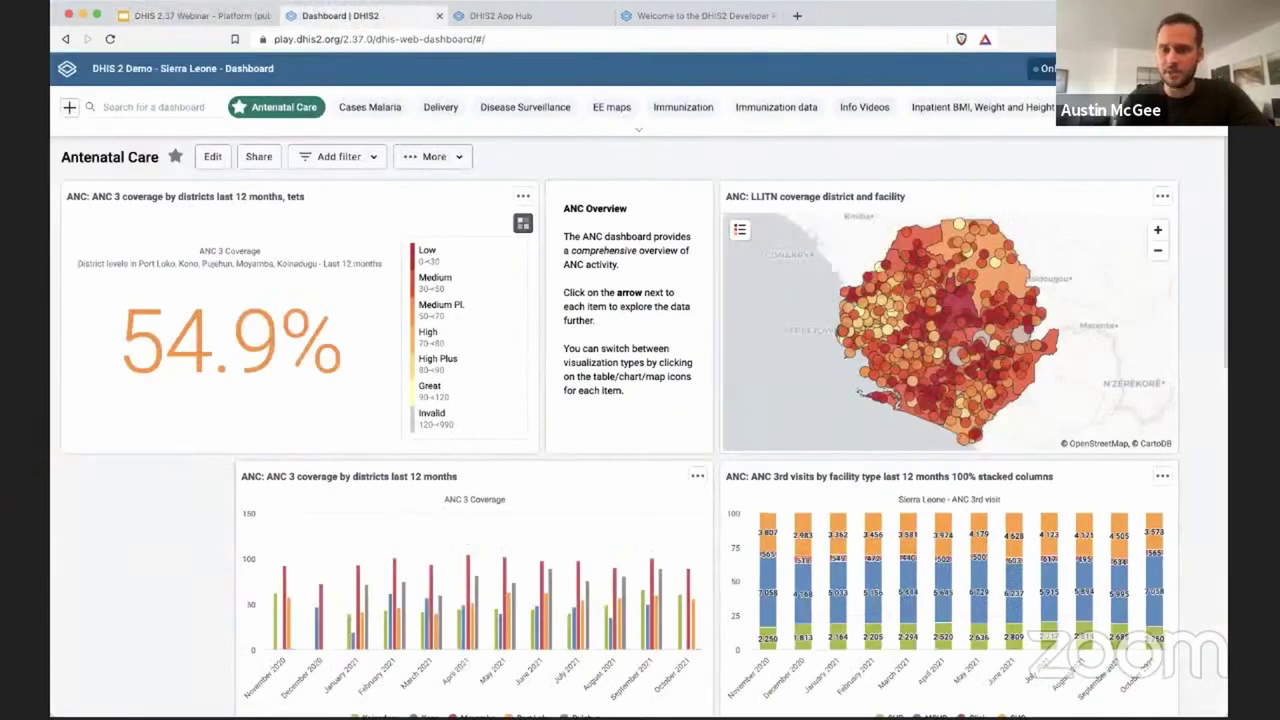
click(1205, 68)
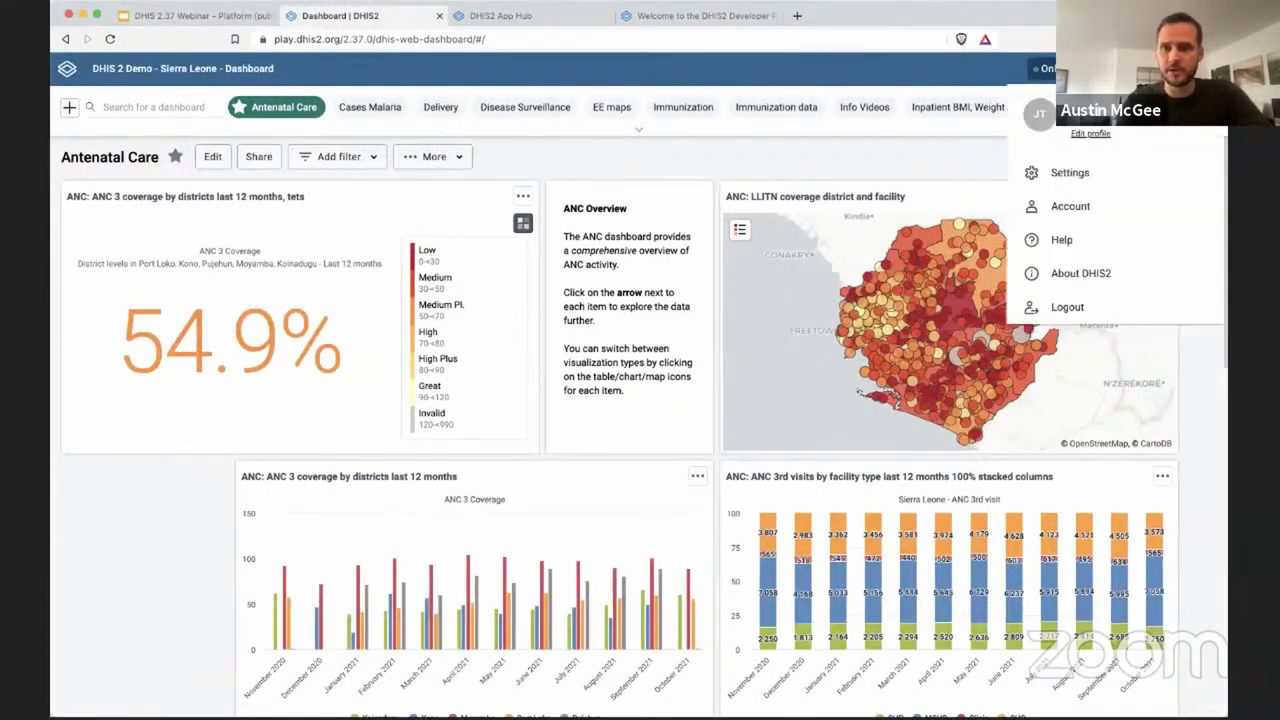
click(1076, 176)
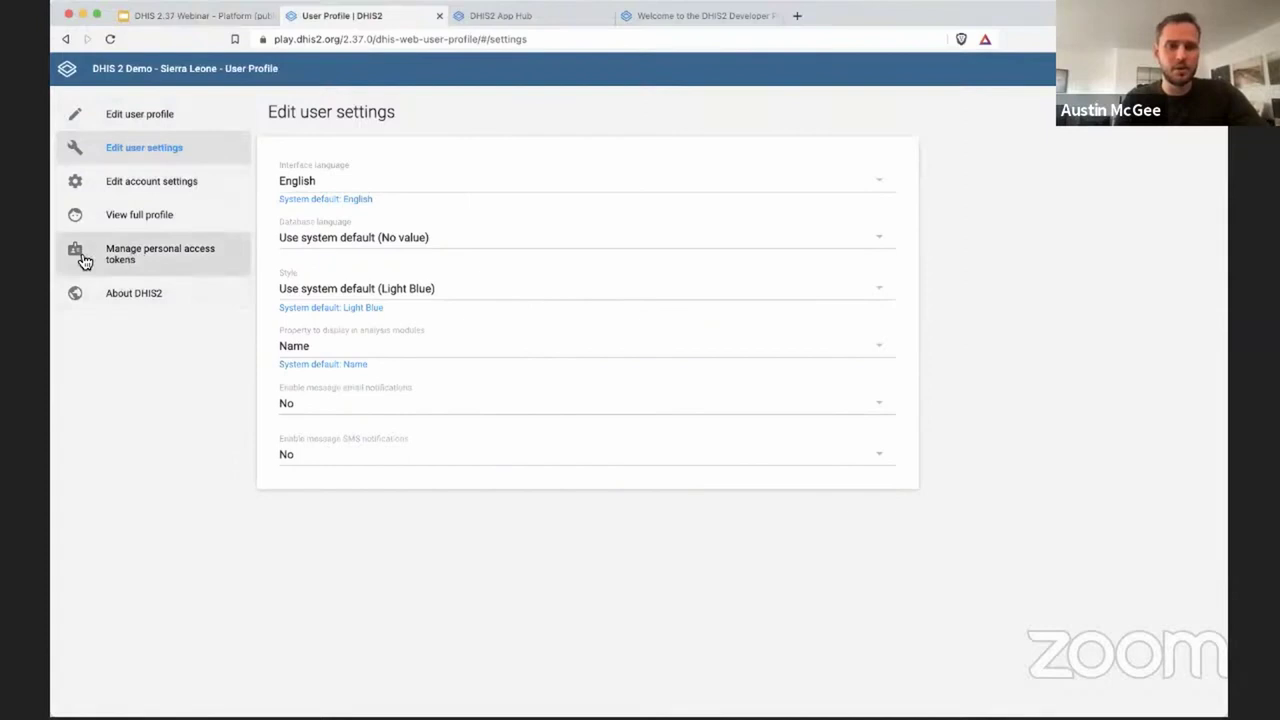
click(145, 264)
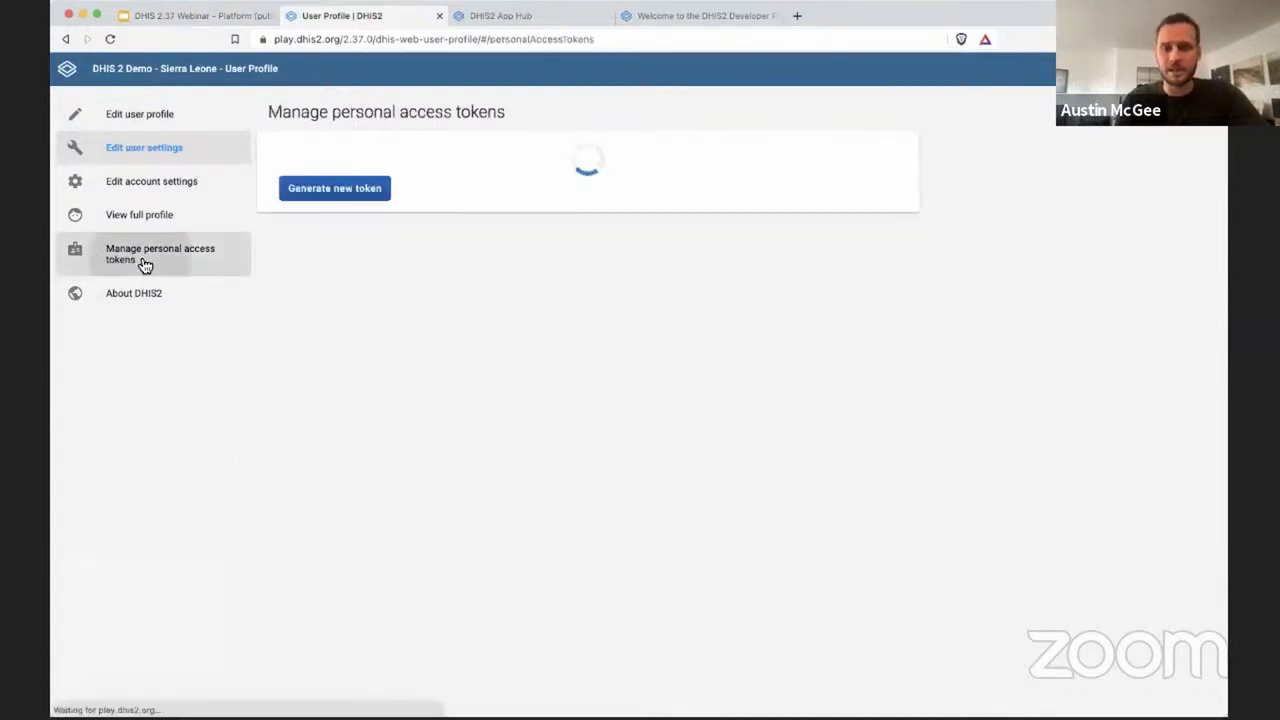
Step: Start a new token with Server/script context and open the Expiration list
click(375, 191)
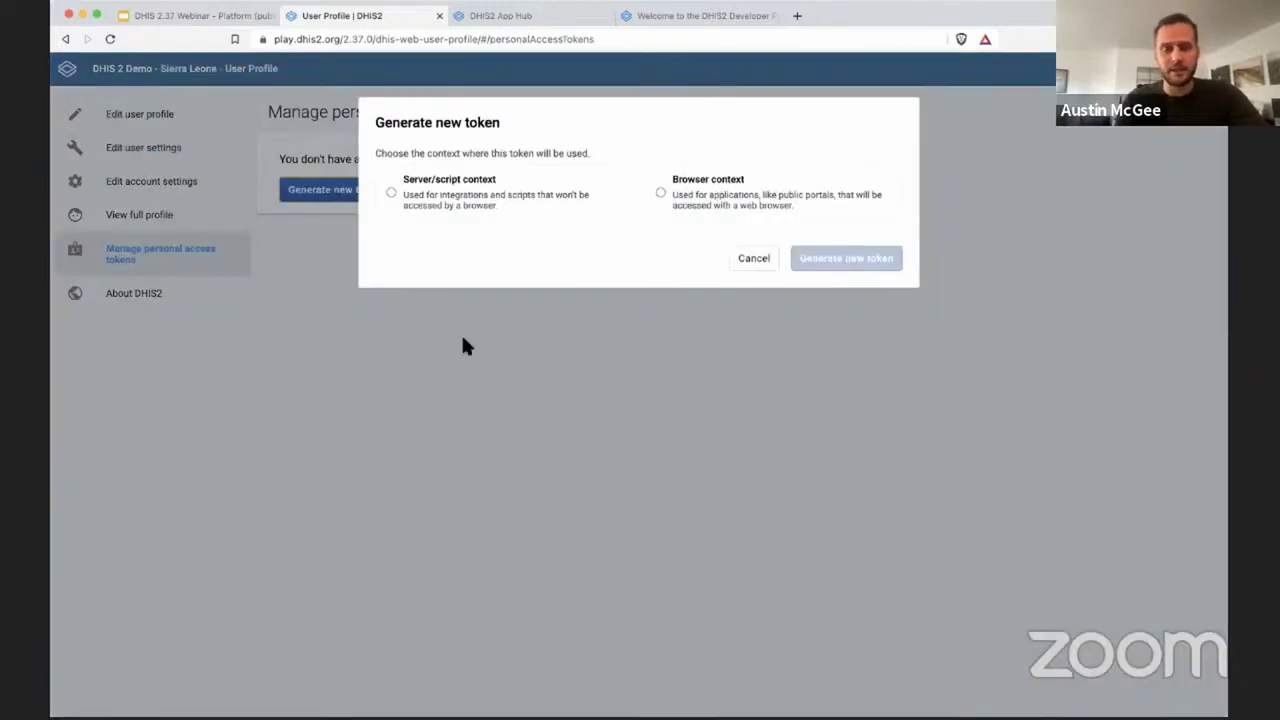
click(515, 195)
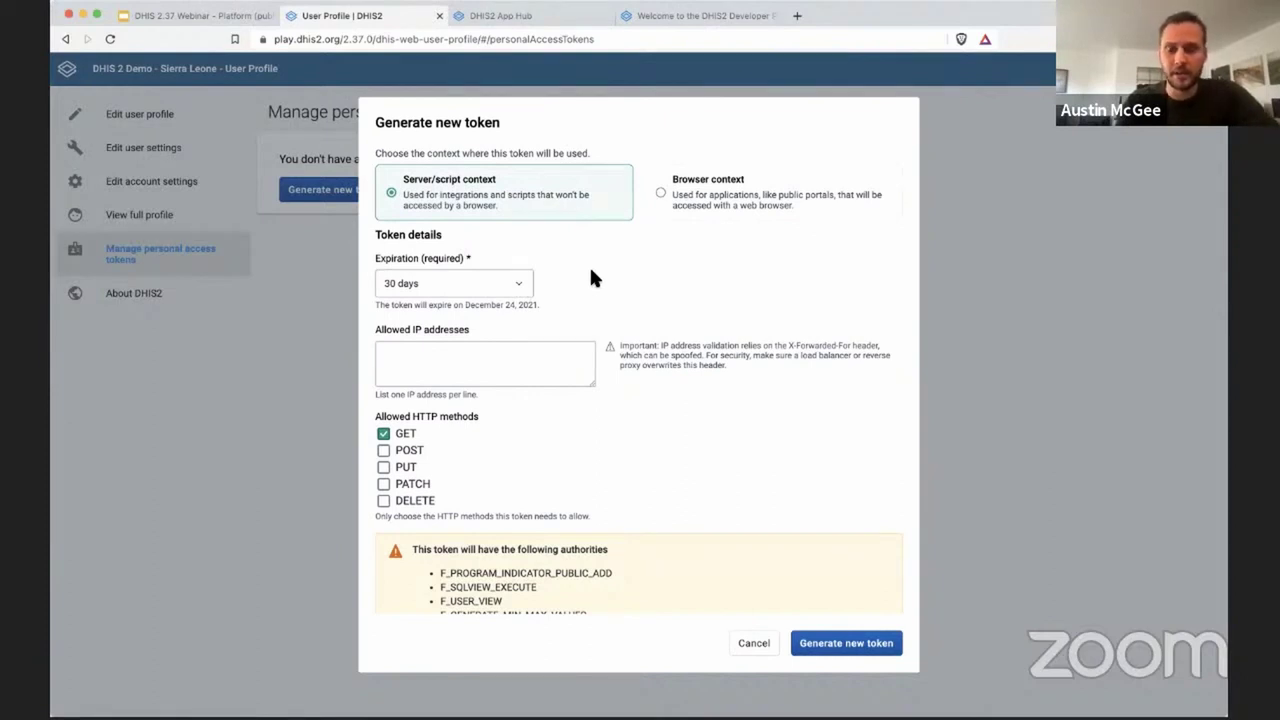
click(519, 283)
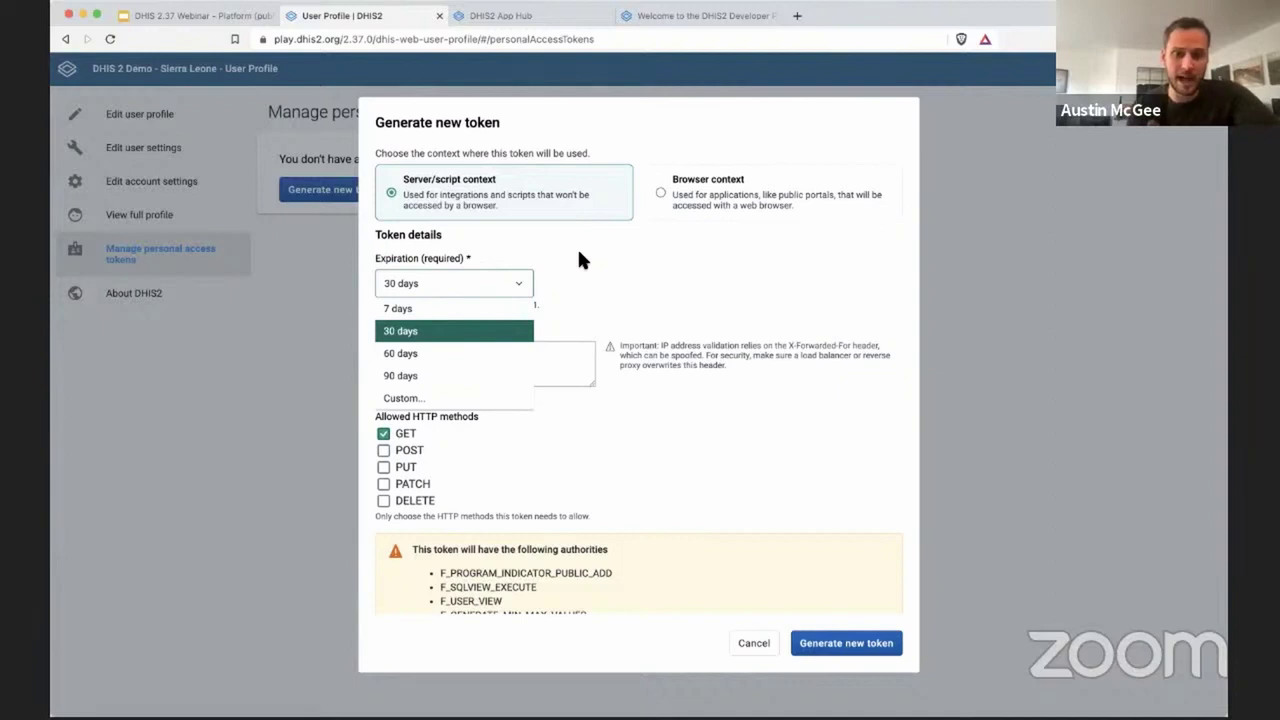
Step: Set the token to expire in 7 days and switch it to Browser context with Allowed referrers
click(458, 312)
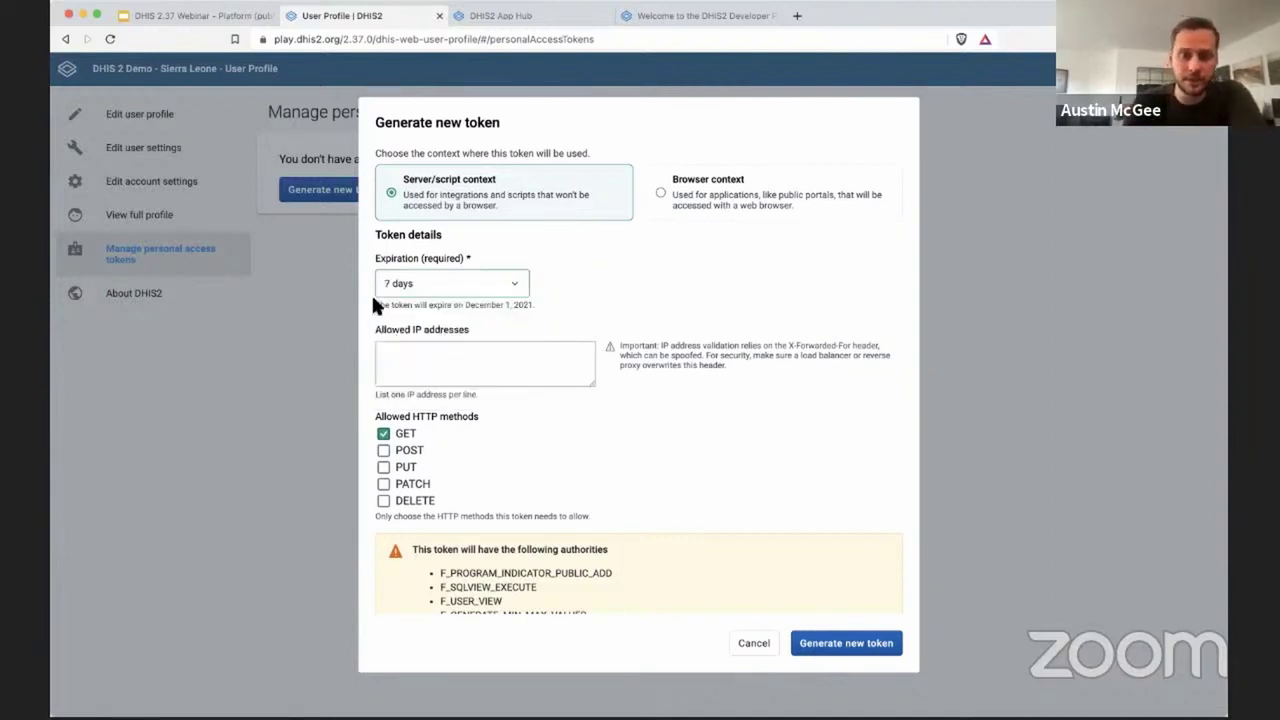
click(472, 361)
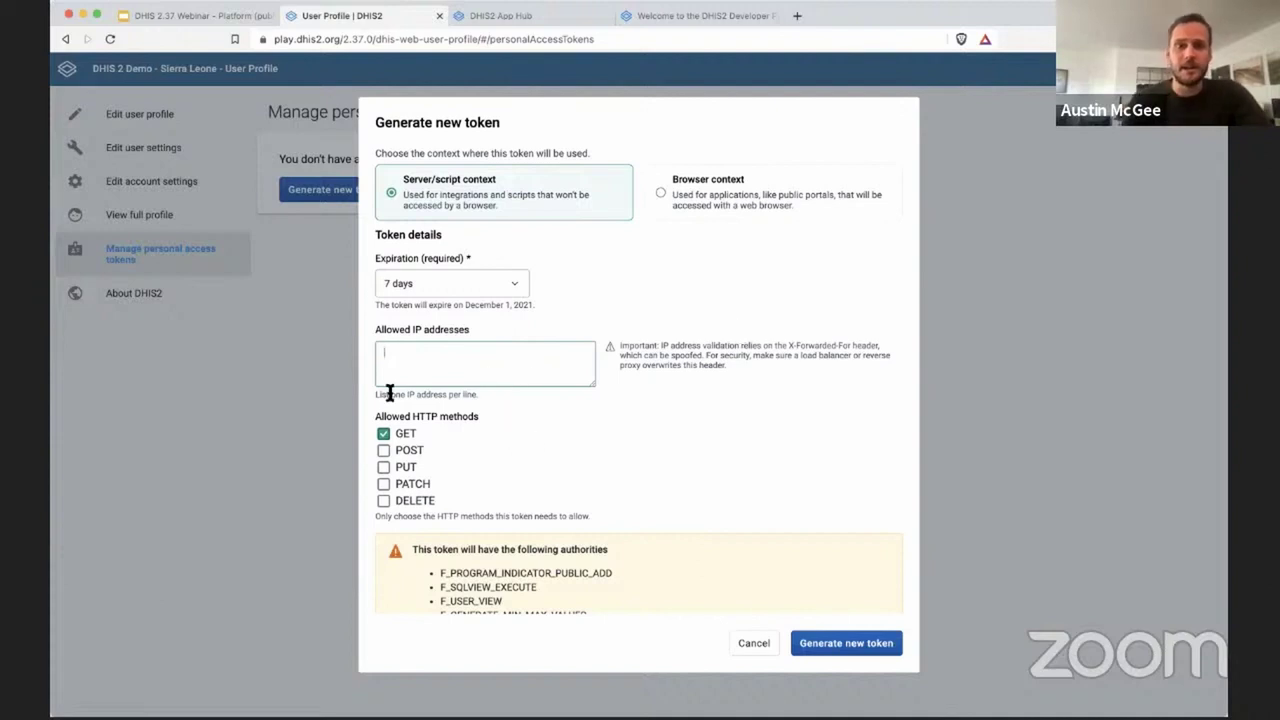
click(731, 189)
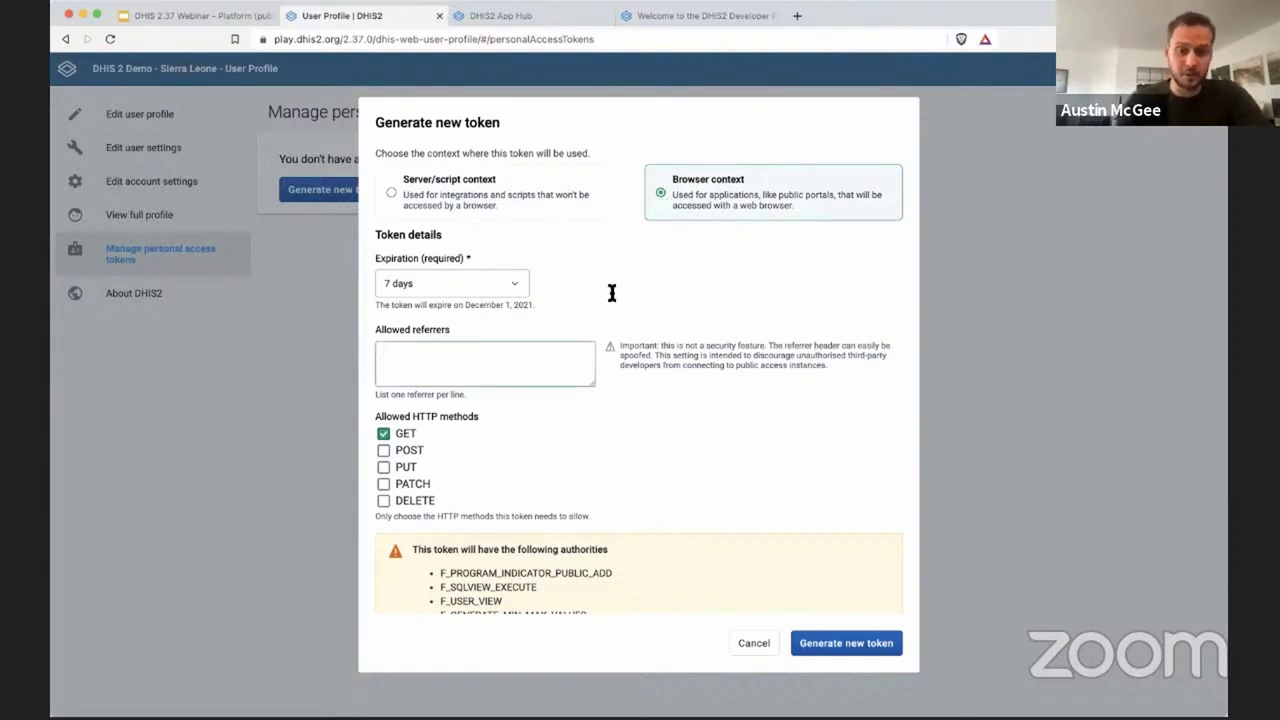
click(488, 378)
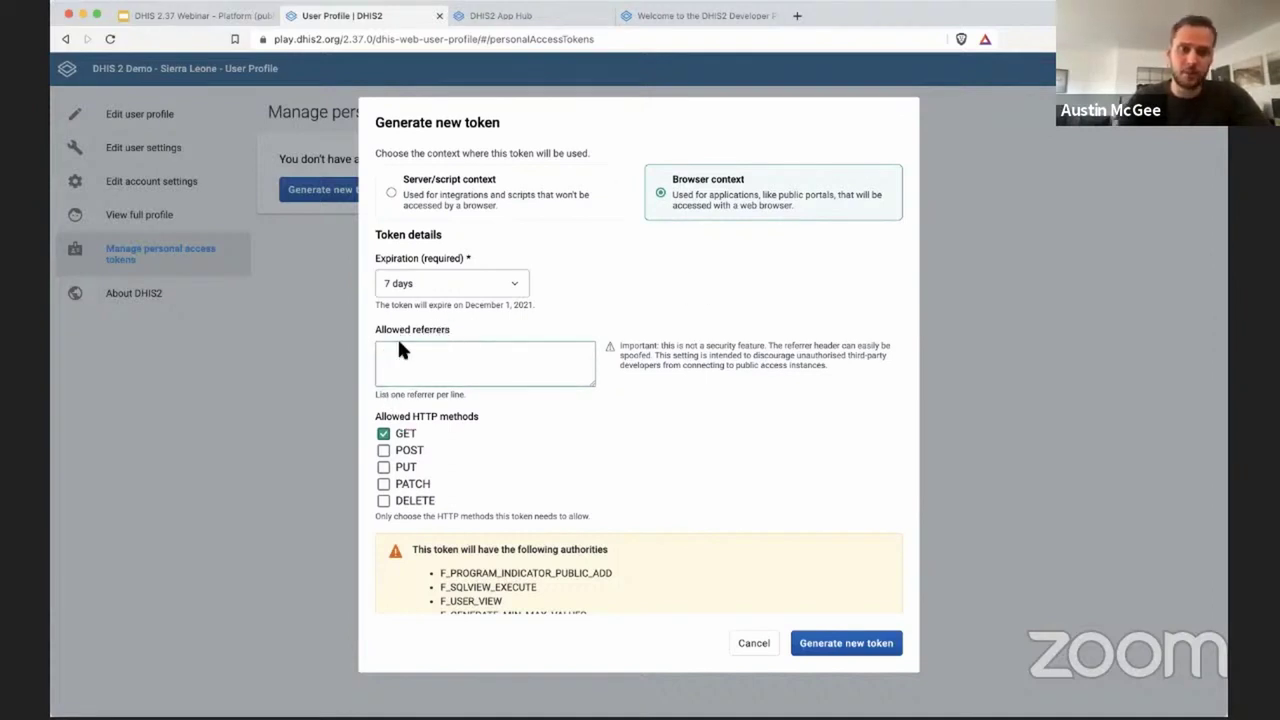
Step: Switch the token back to Server/script context, bringing back the allowed IP addresses field
click(470, 192)
scroll(377, 498, down, 3)
scroll(377, 497, up, 3)
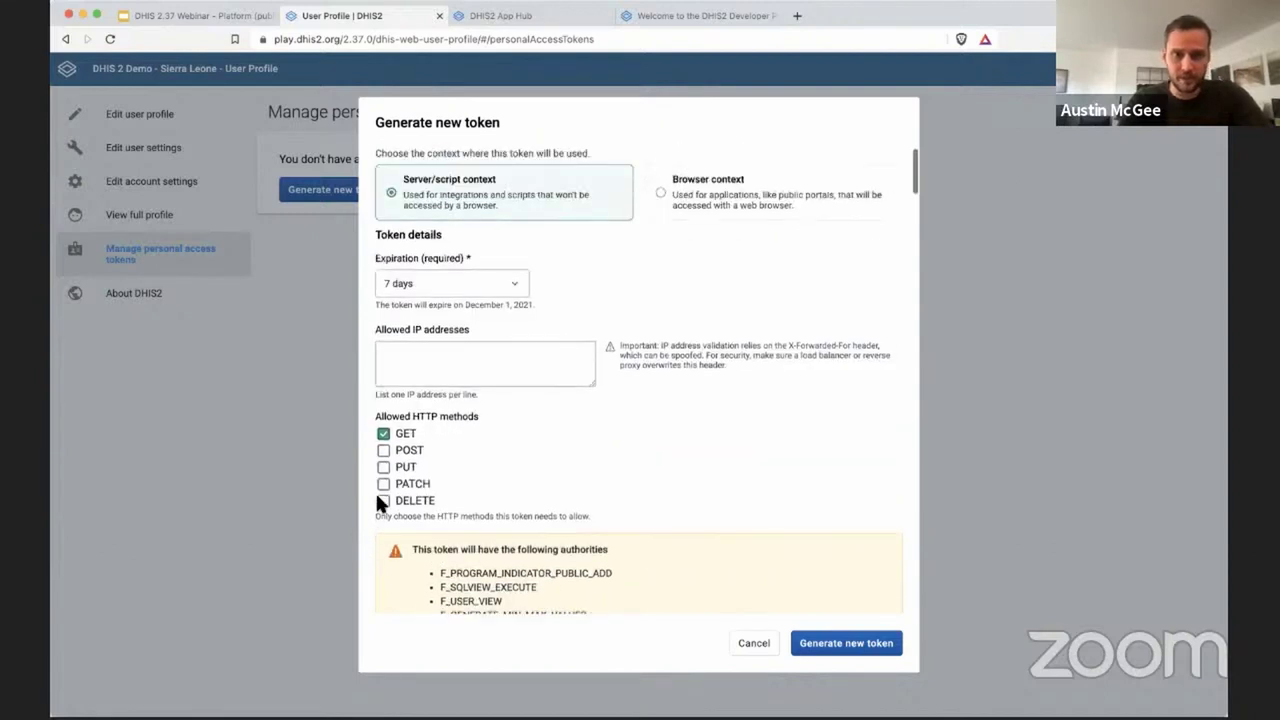
scroll(381, 446, down, 3)
scroll(699, 232, up, 3)
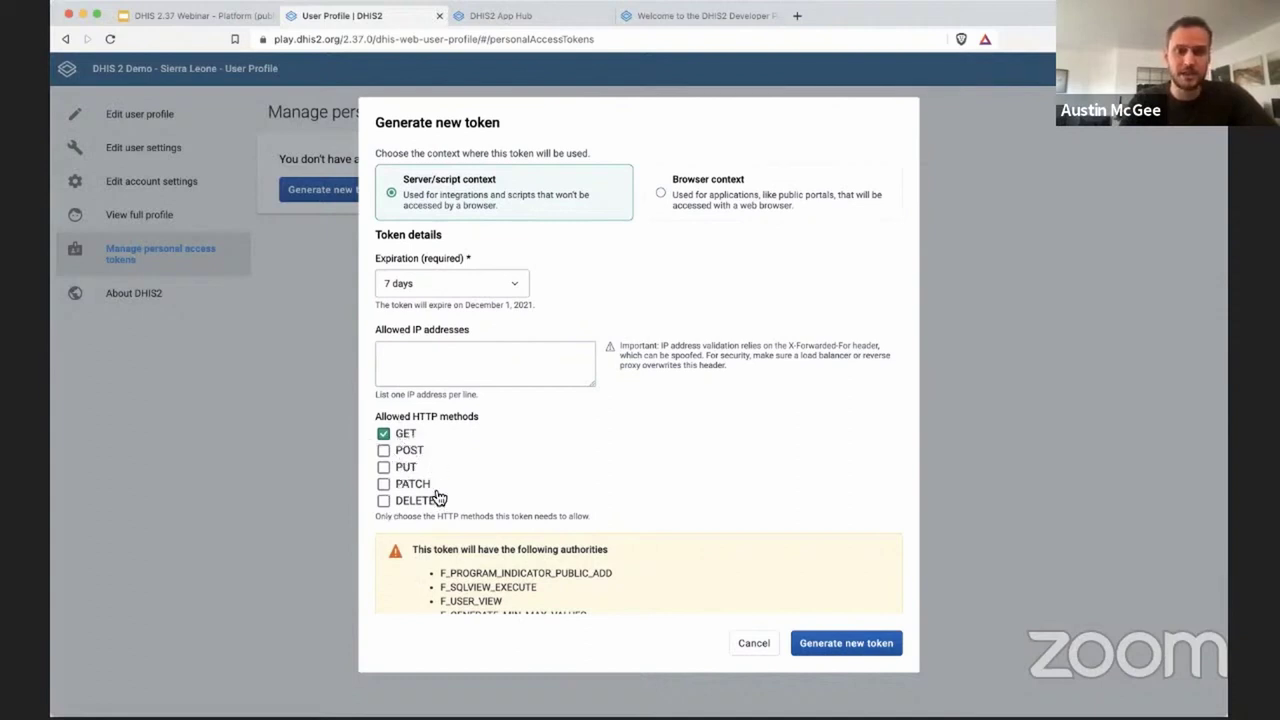
scroll(555, 480, down, 2)
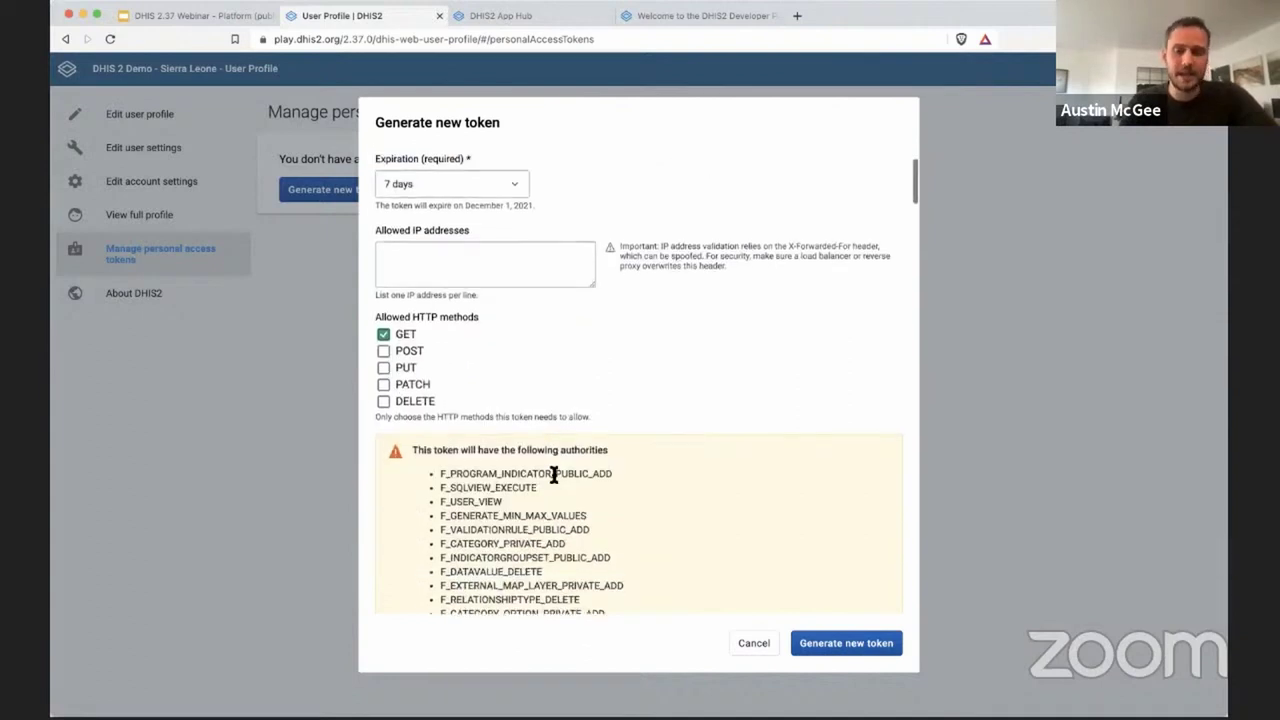
Step: Tick and untick POST, PUT and PATCH so only GET remains allowed
click(398, 356)
click(404, 368)
click(405, 384)
click(405, 367)
click(405, 351)
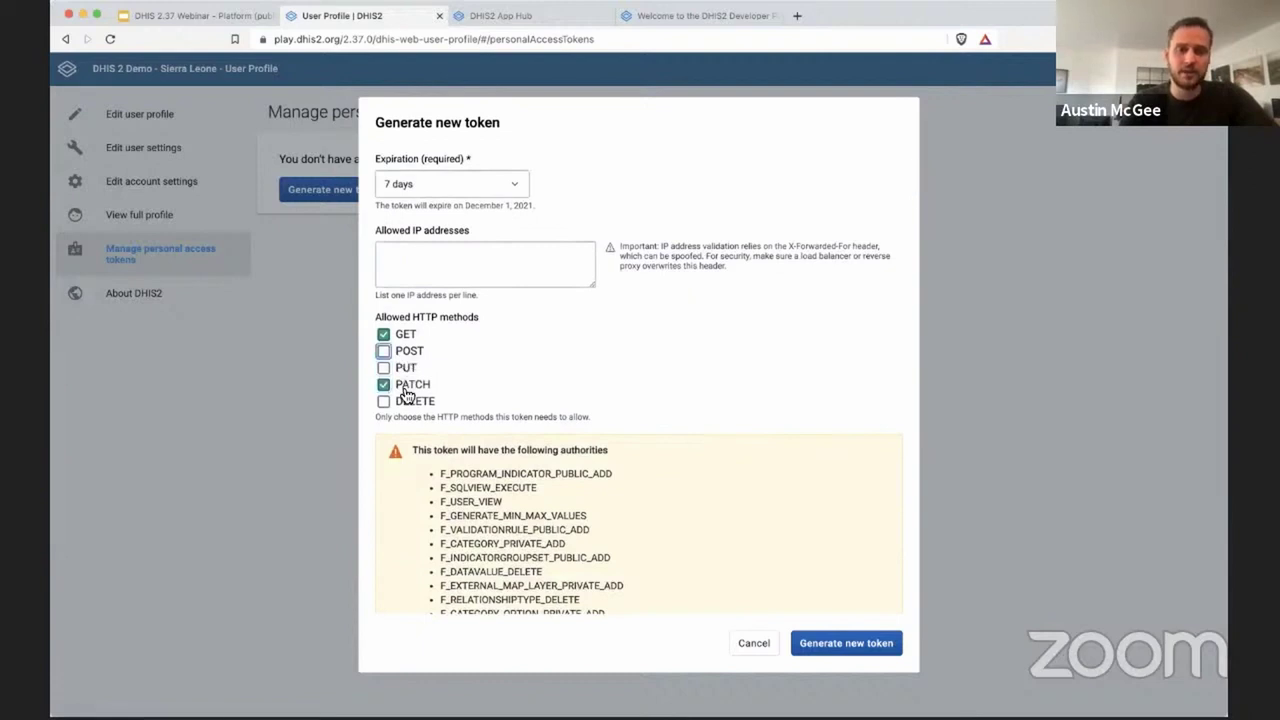
click(405, 384)
scroll(557, 352, up, 2)
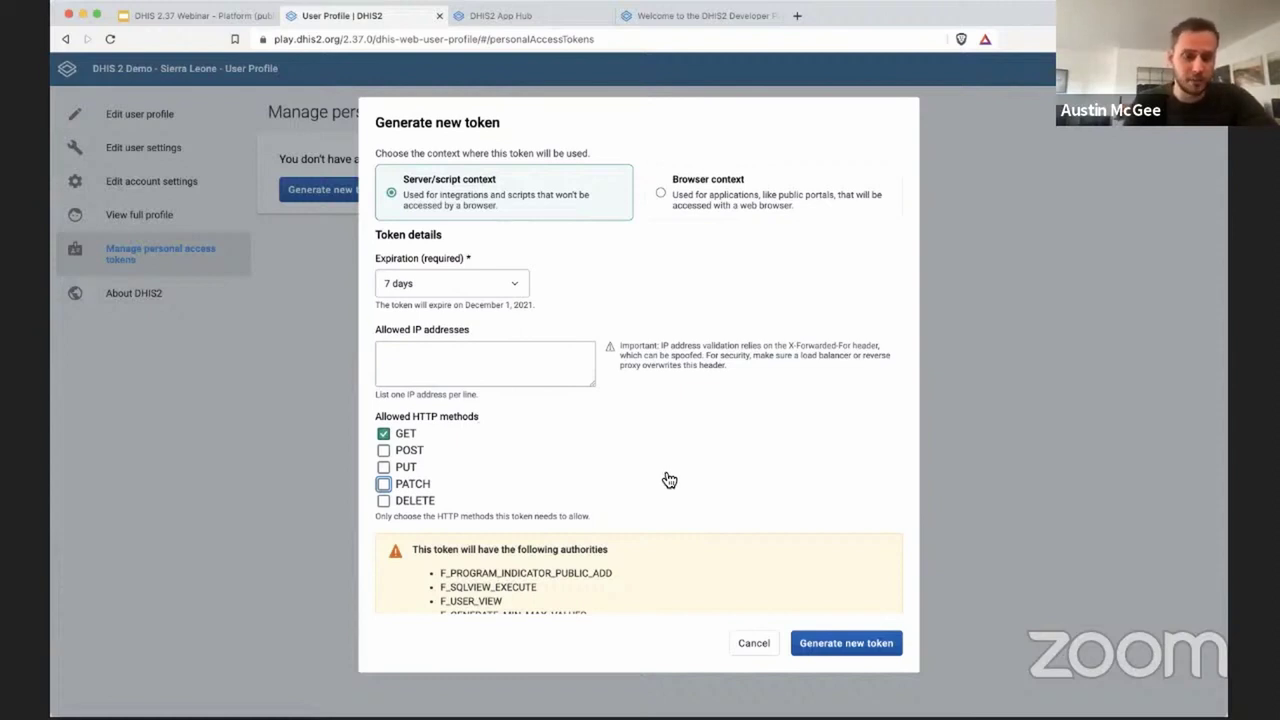
scroll(765, 400, down, 1)
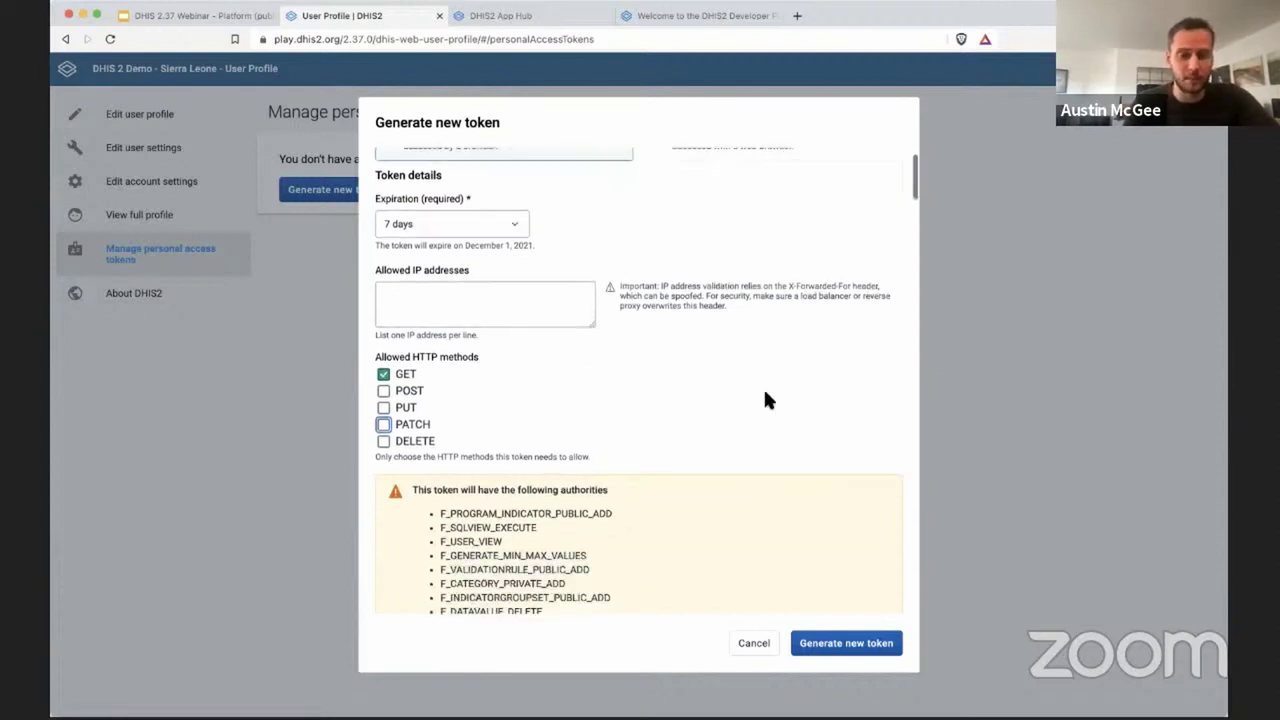
scroll(765, 400, down, 4)
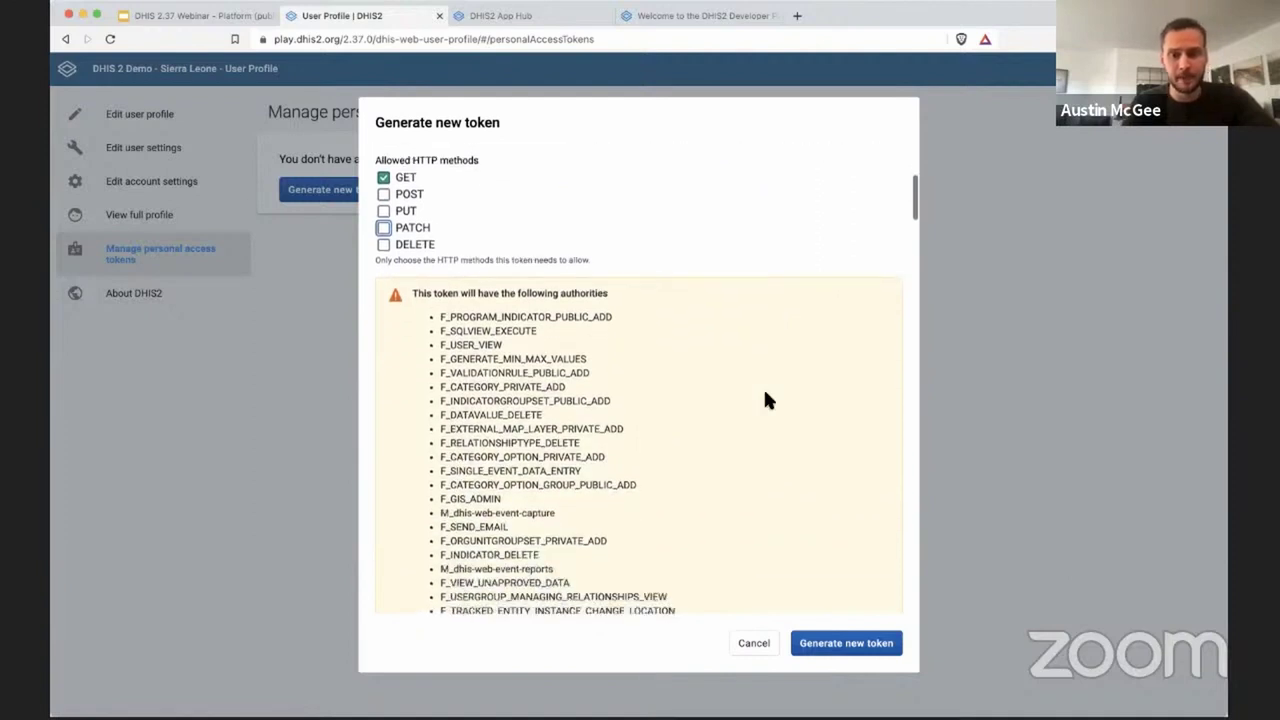
scroll(765, 400, down, 1)
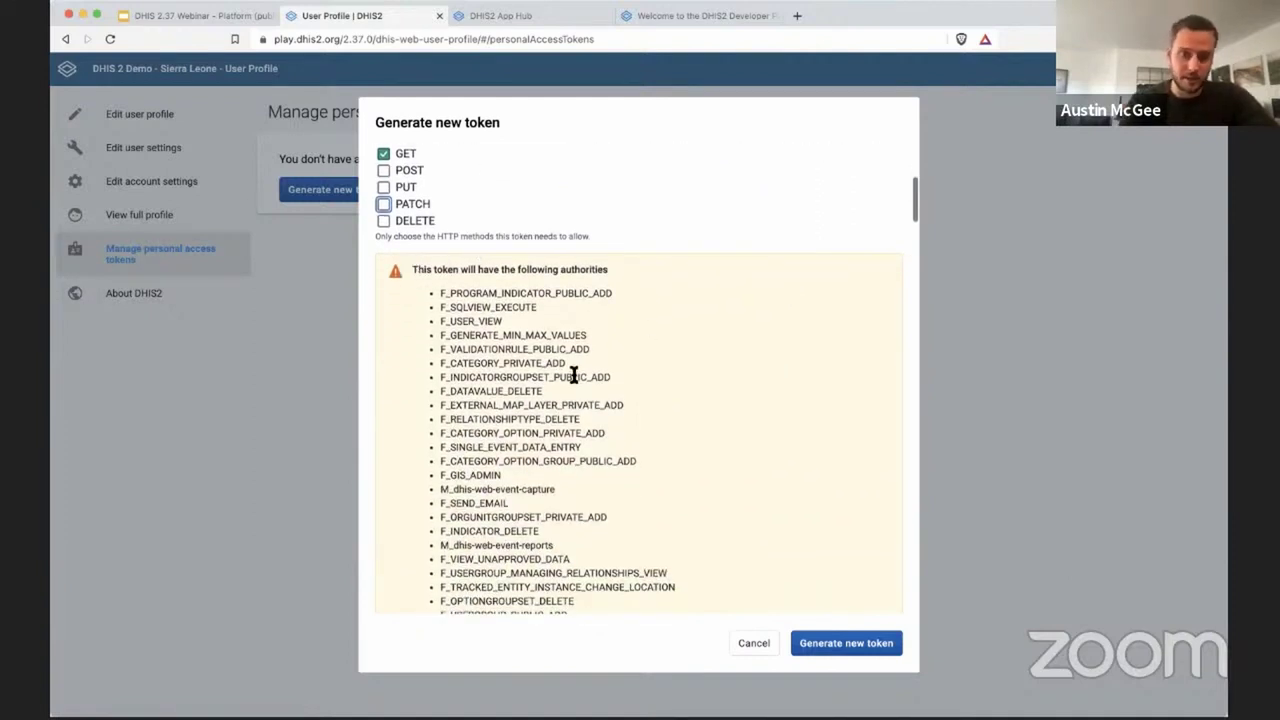
scroll(573, 375, down, 1)
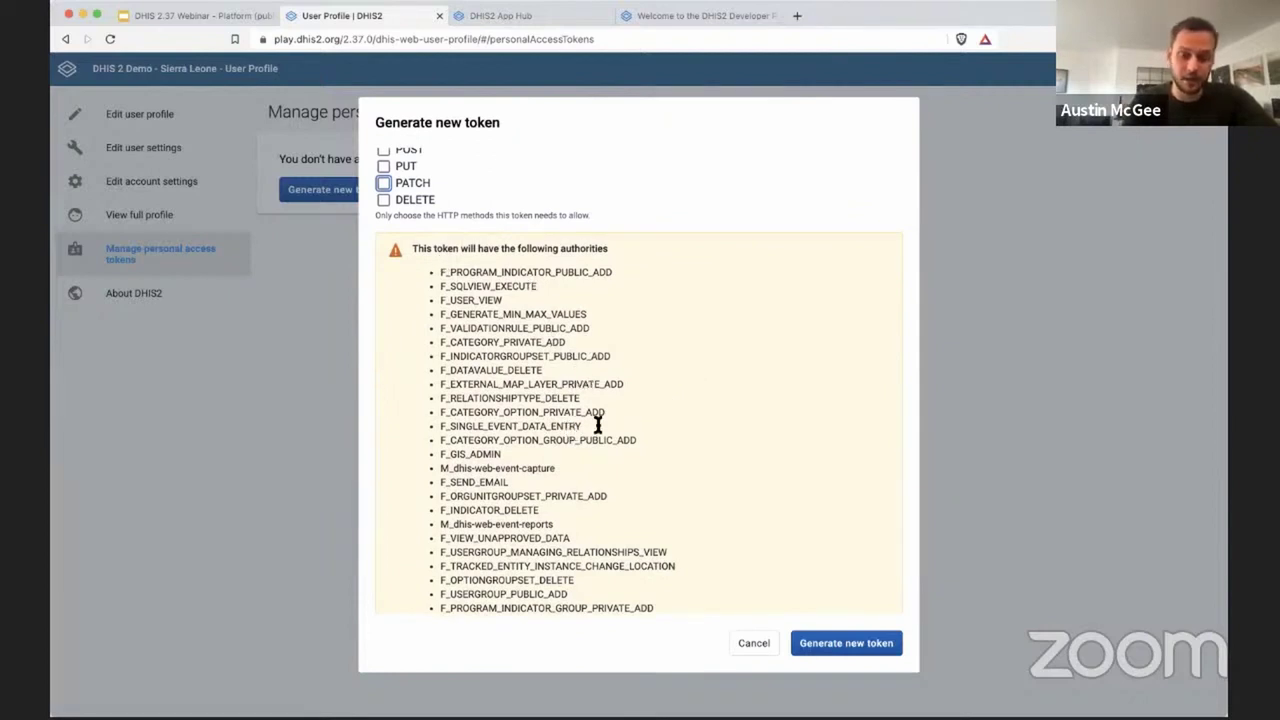
scroll(597, 425, down, 4)
scroll(611, 447, up, 1)
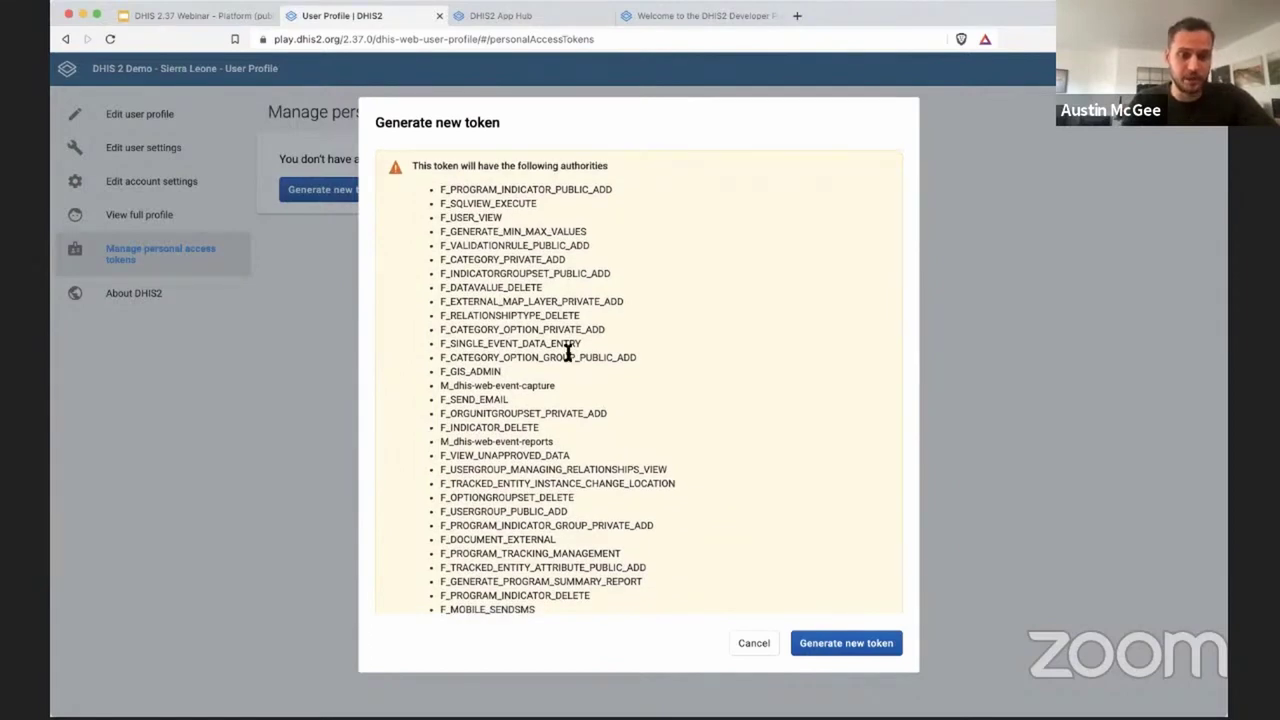
scroll(567, 266, down, 1)
scroll(567, 262, down, 15)
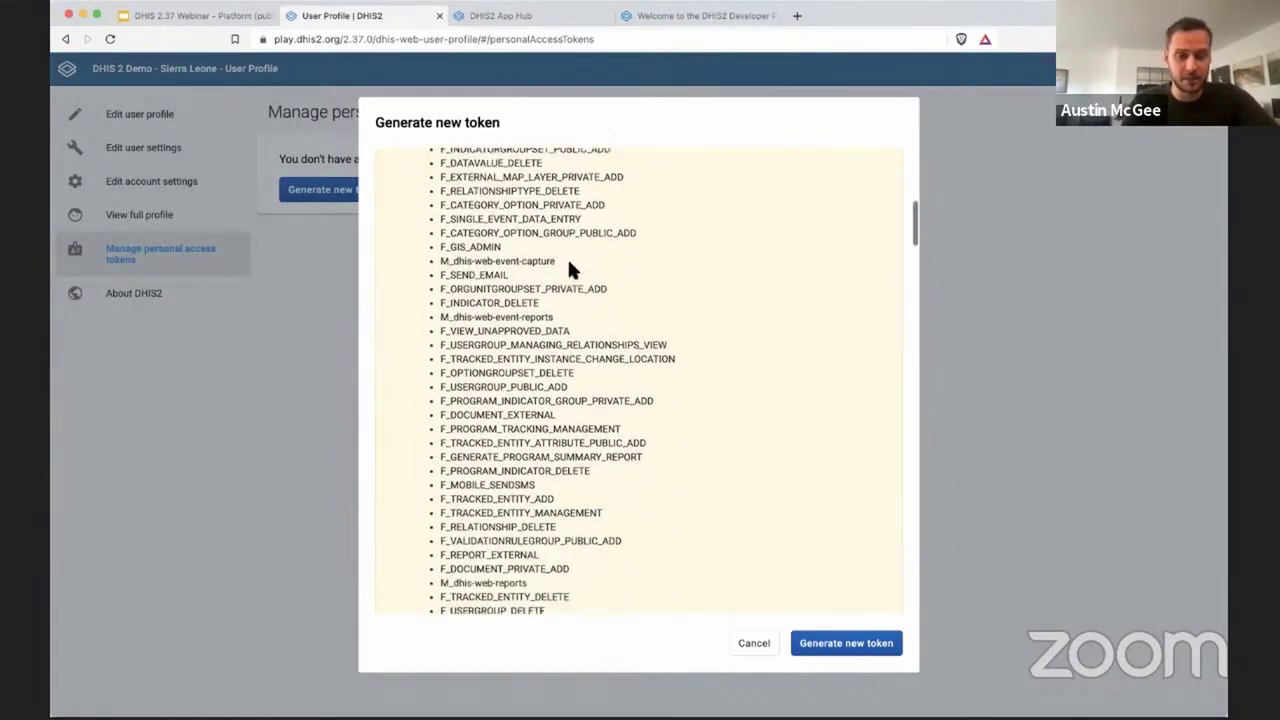
scroll(569, 264, down, 15)
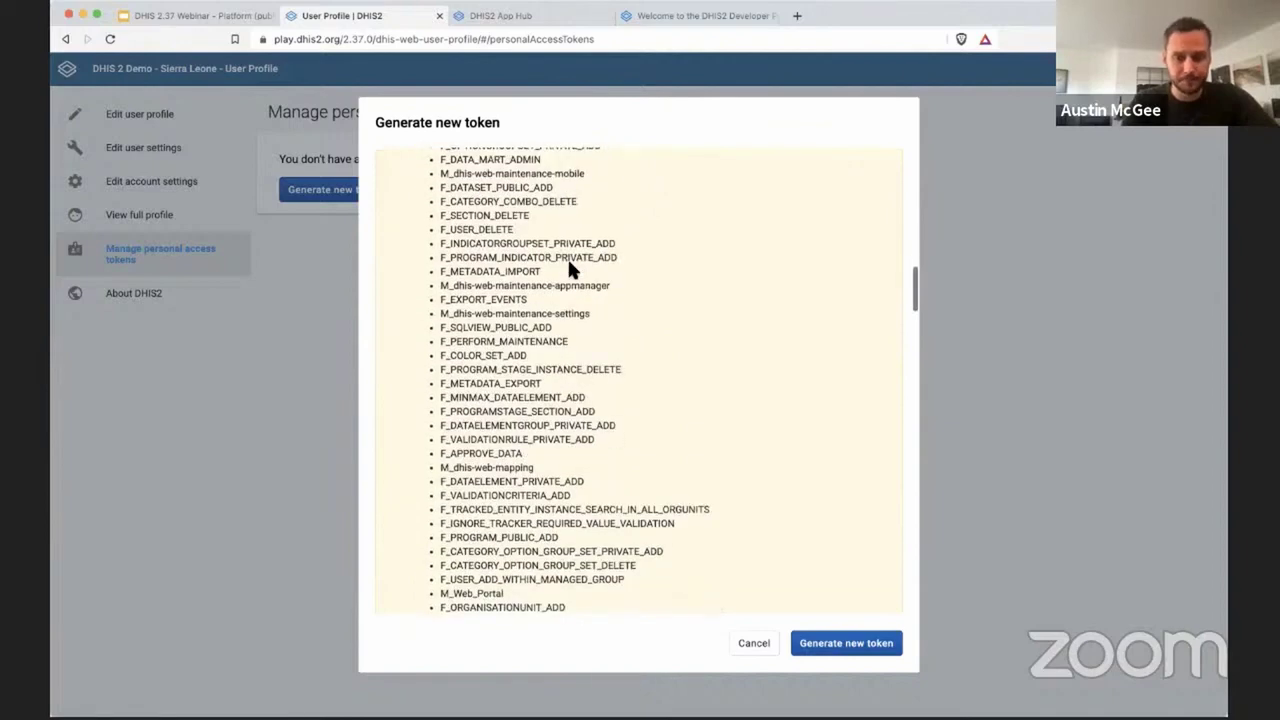
scroll(567, 262, down, 10)
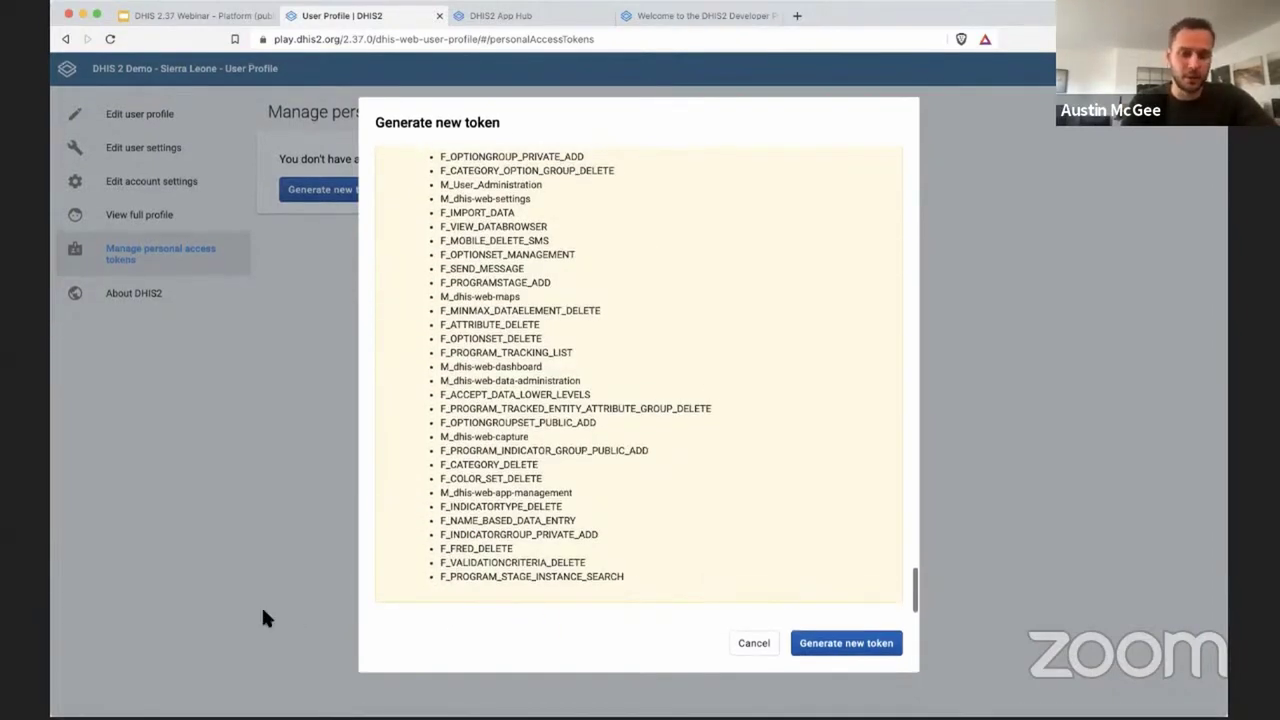
scroll(589, 383, up, 10)
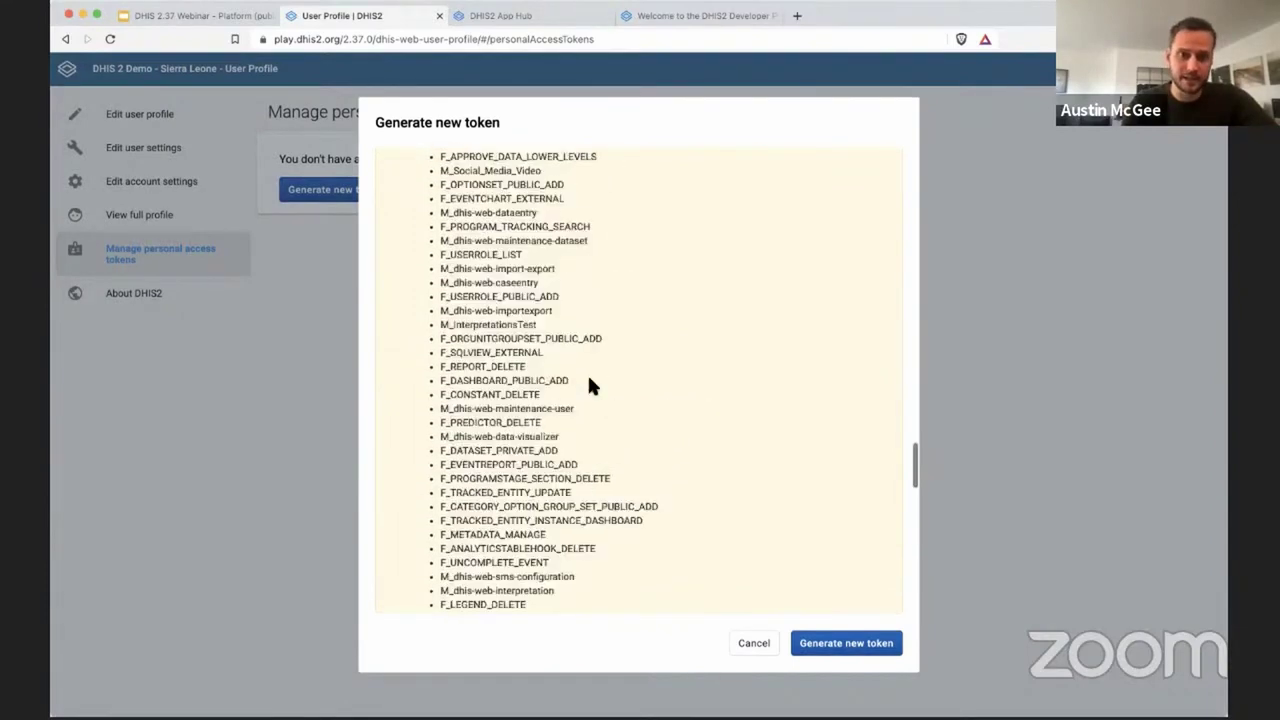
scroll(587, 383, up, 15)
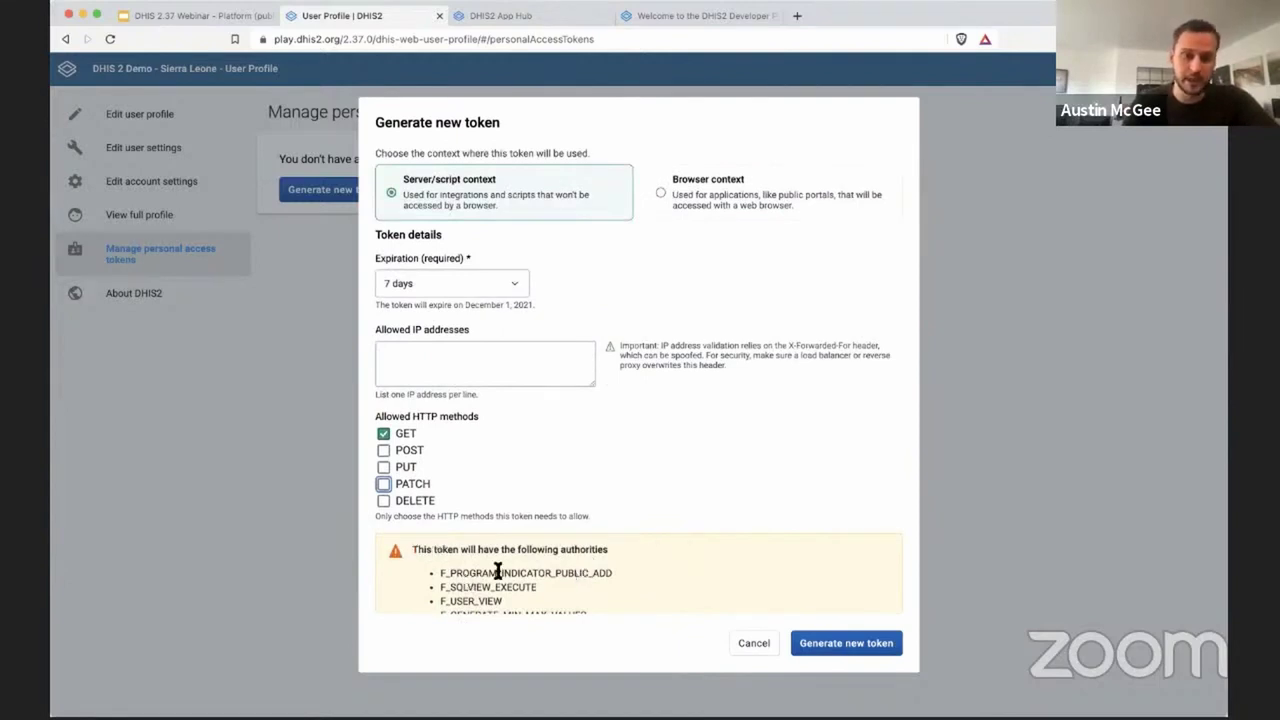
double_click(440, 573)
click(585, 573)
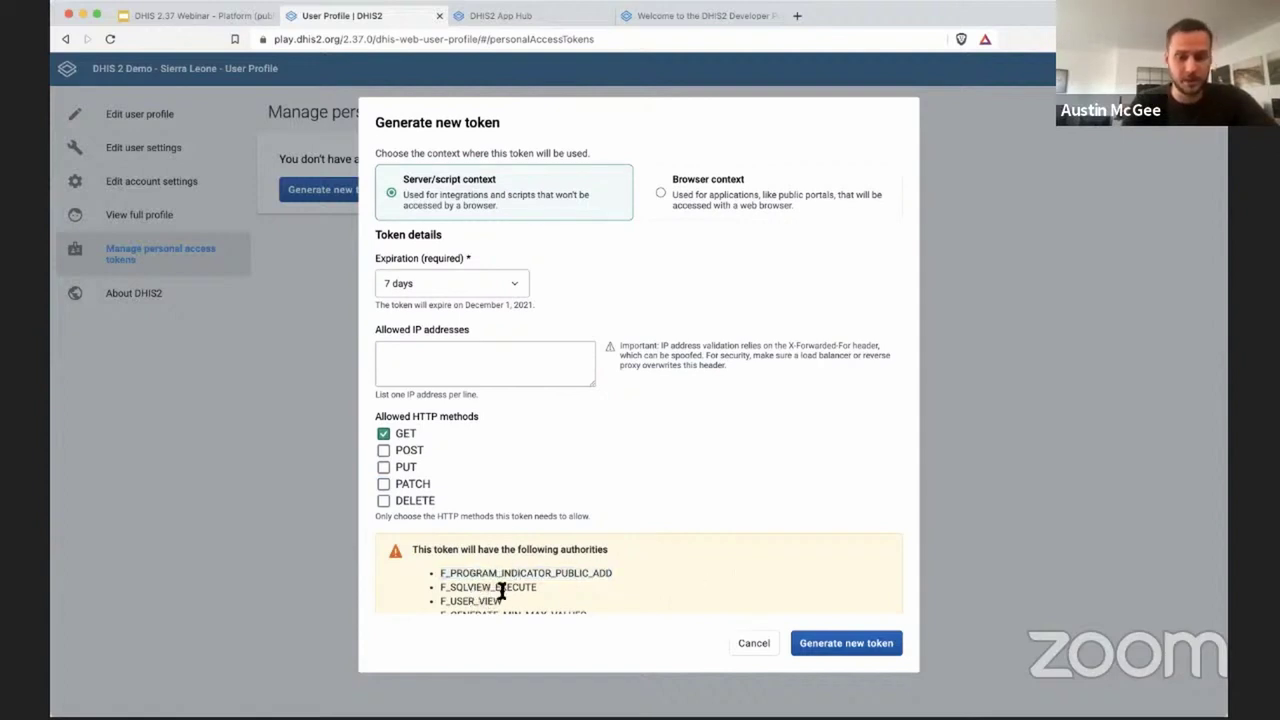
scroll(502, 591, down, 15)
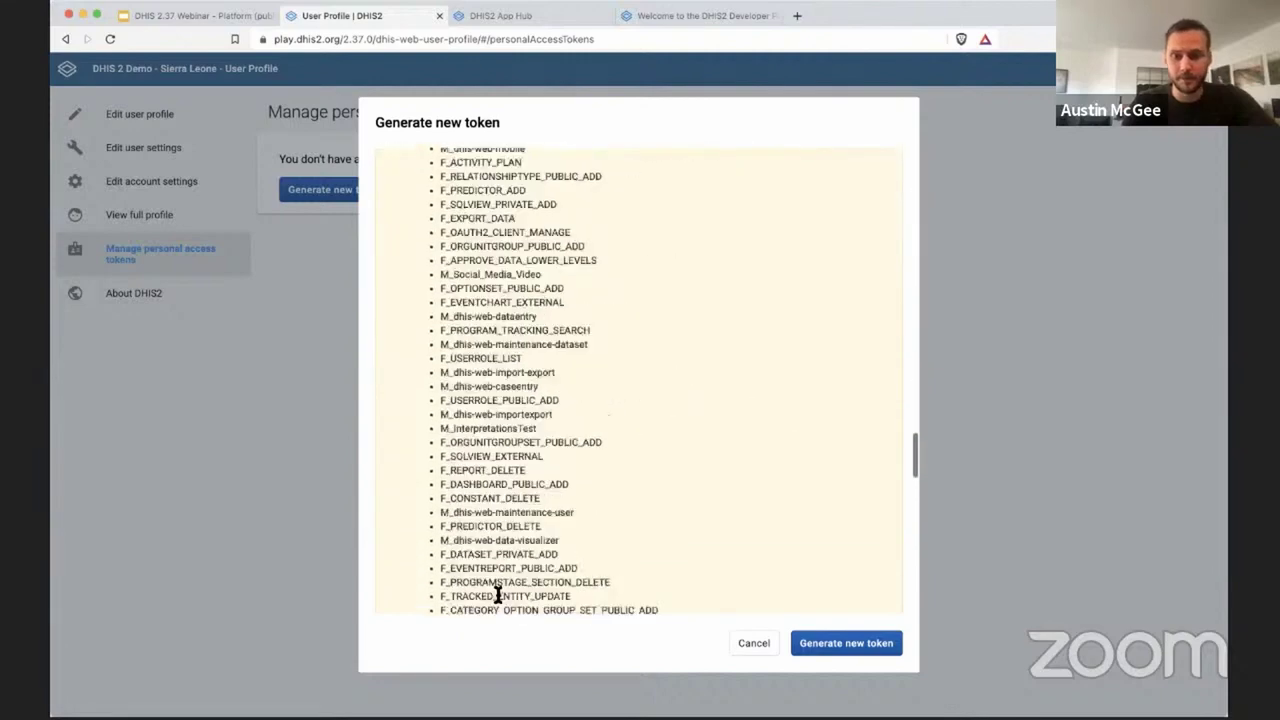
scroll(498, 595, down, 5)
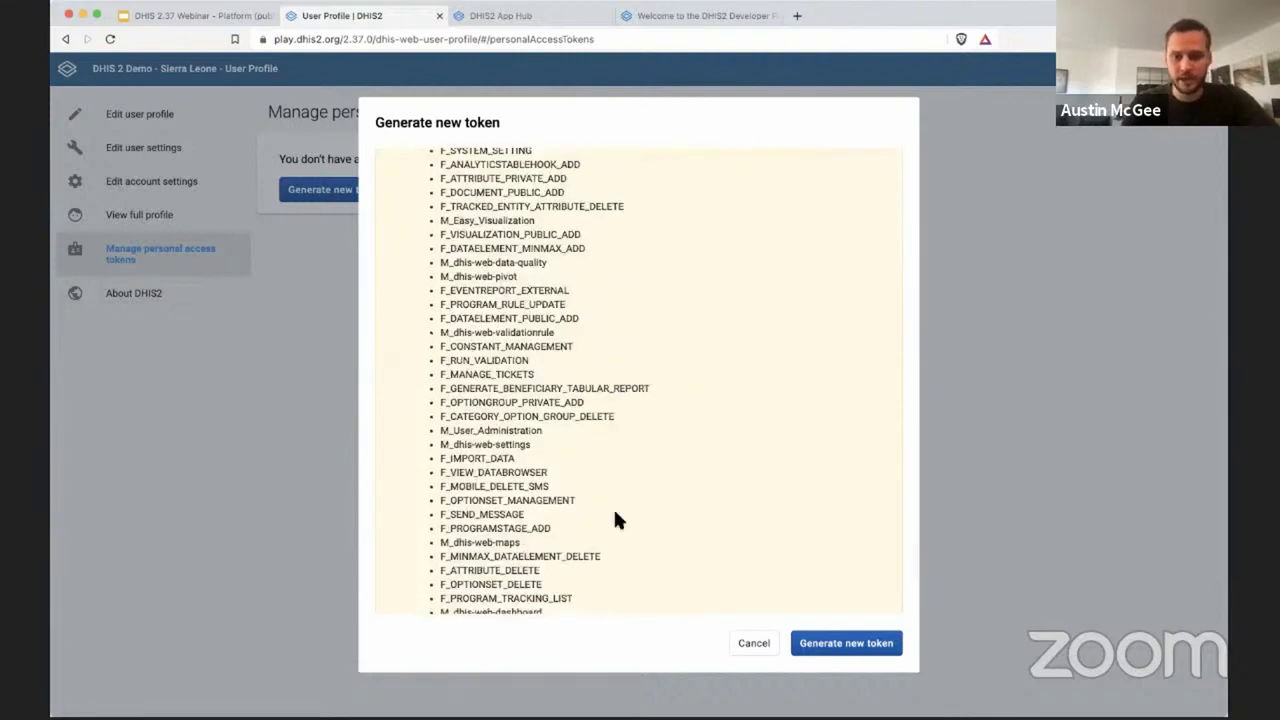
Step: Generate the 7-day GET-only token and highlight the newly displayed token string
click(848, 645)
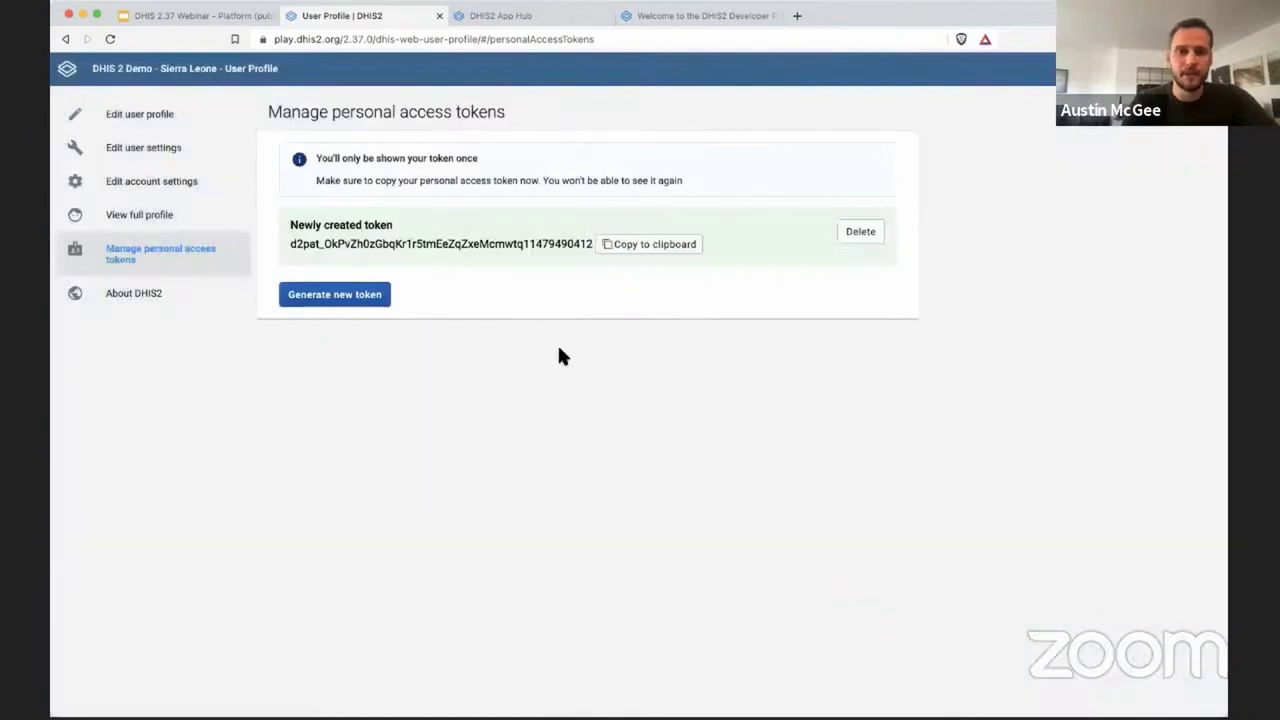
drag(290, 244, 515, 192)
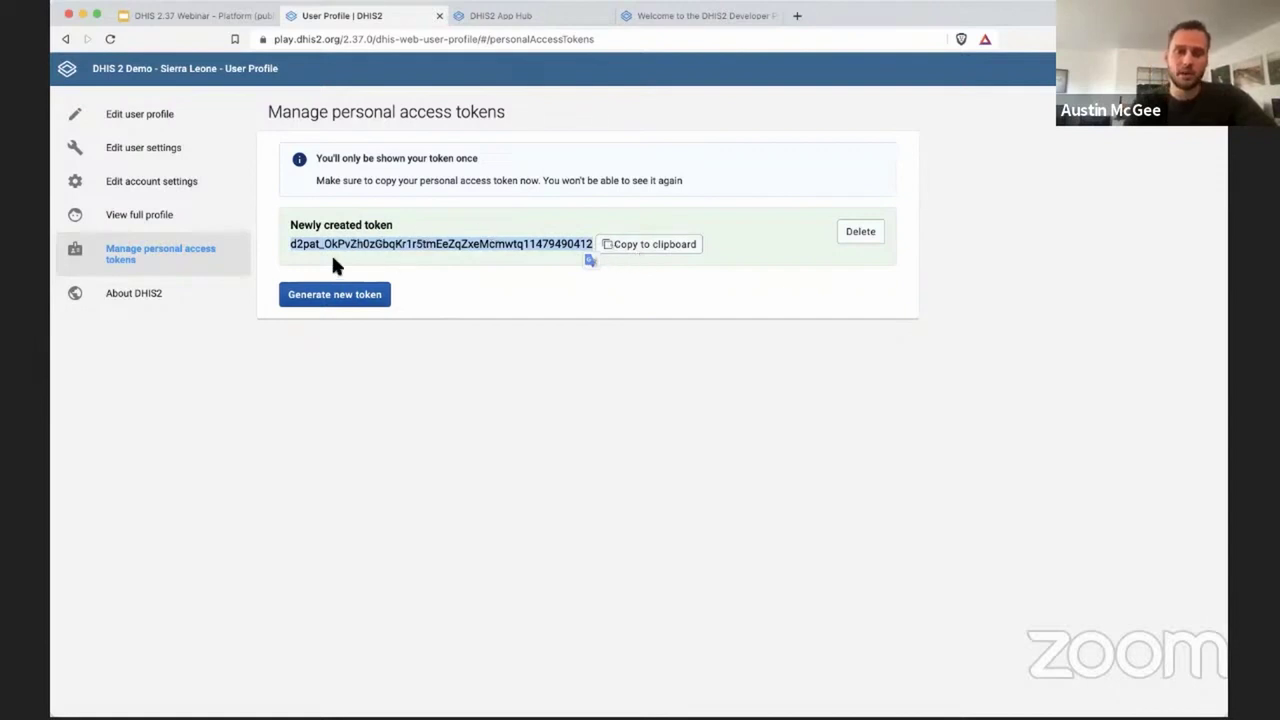
click(393, 248)
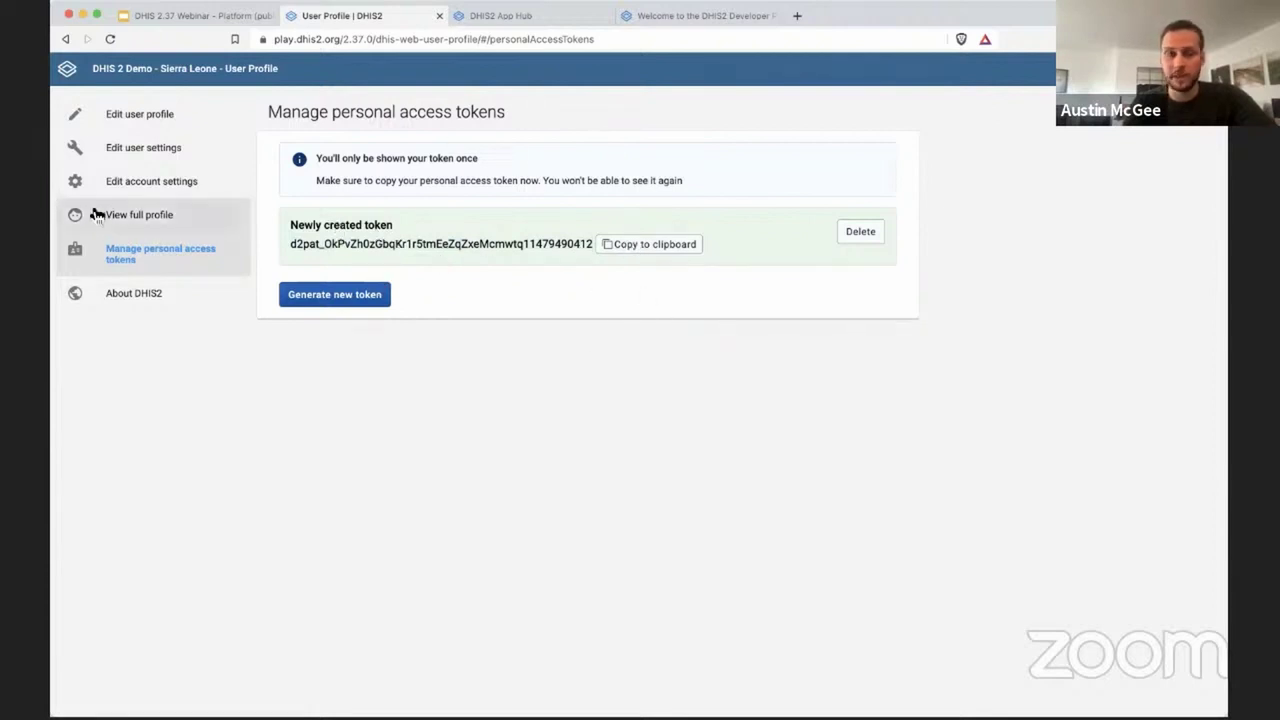
Step: Delete the token from the tokens list, then show slide 16 'New UI components' in Slides
click(155, 220)
click(145, 255)
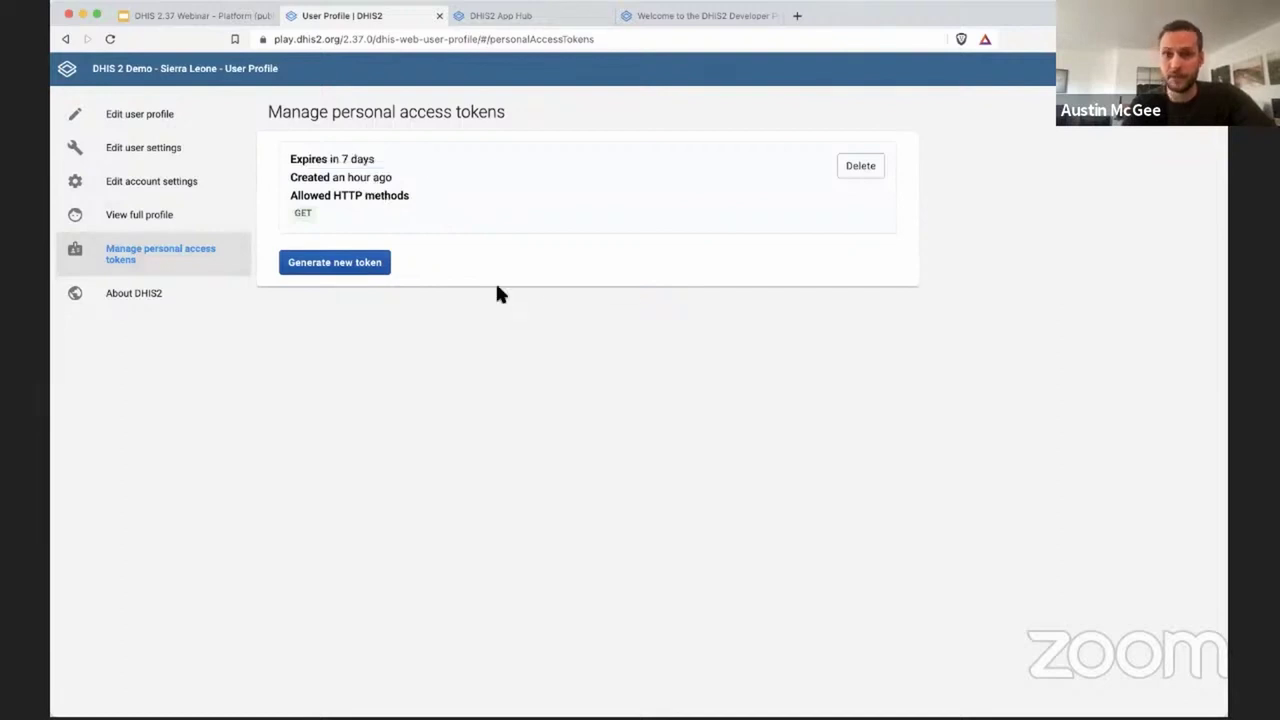
click(874, 170)
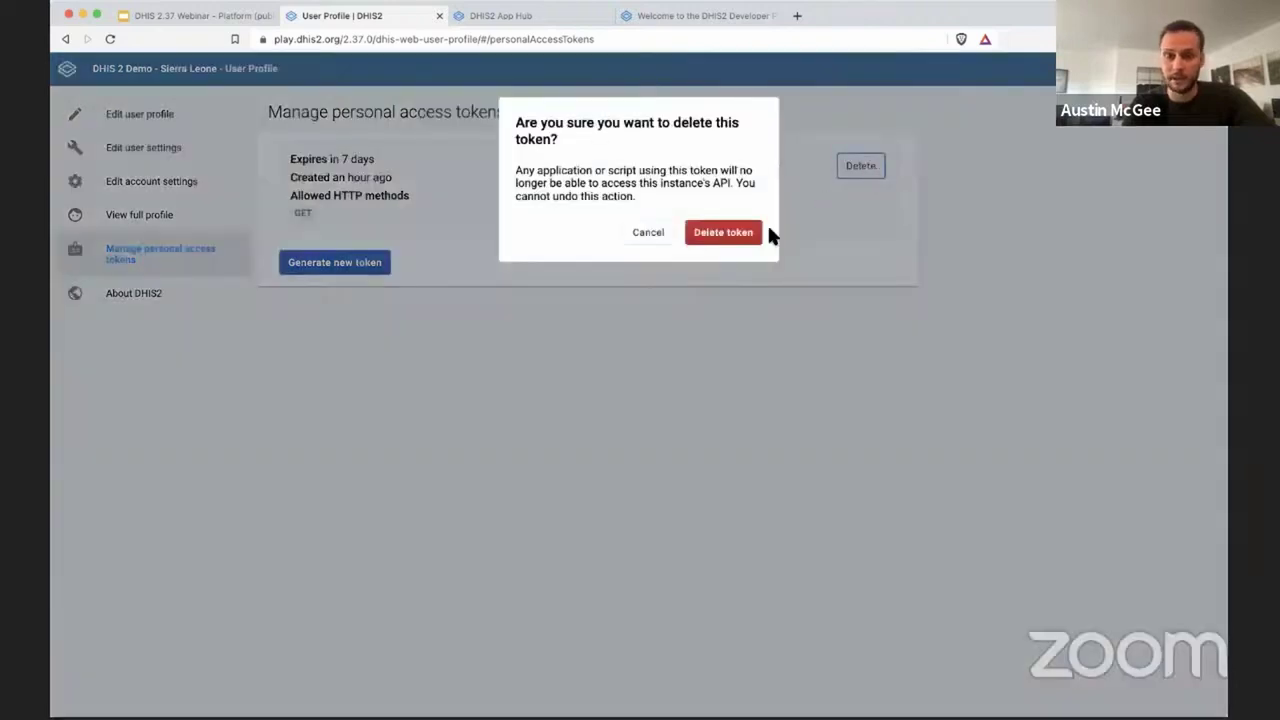
click(749, 238)
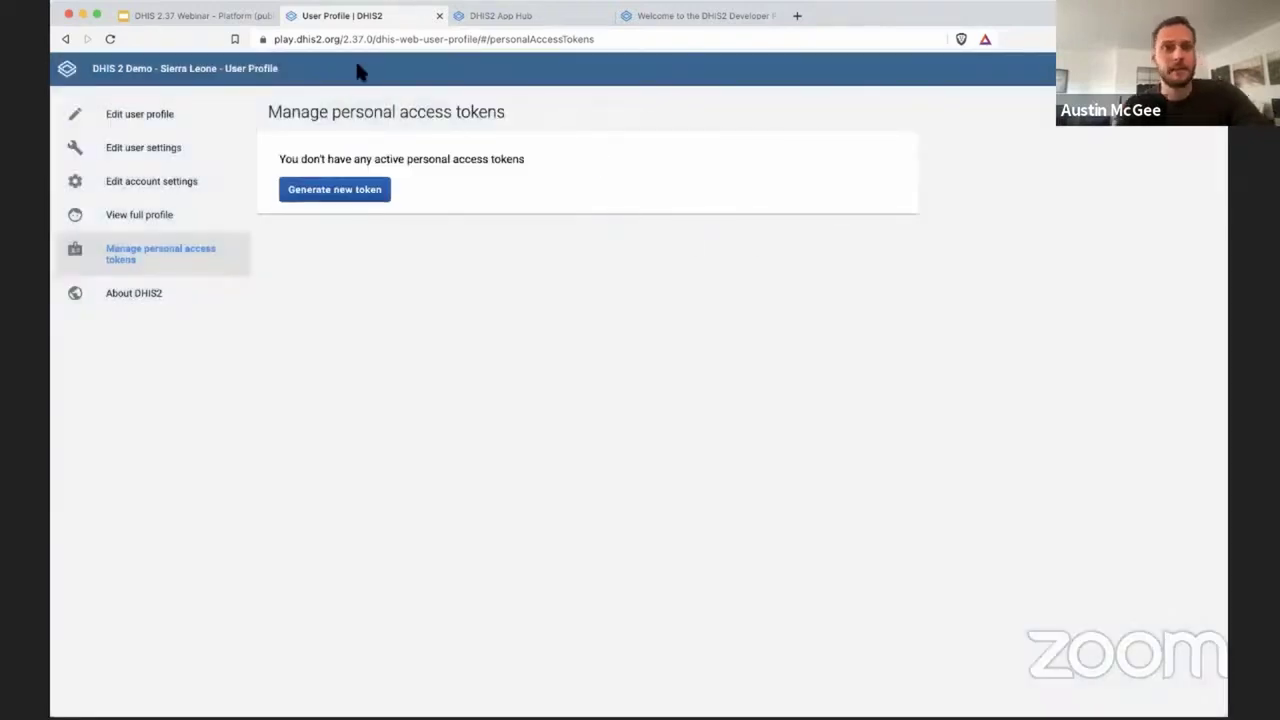
click(240, 15)
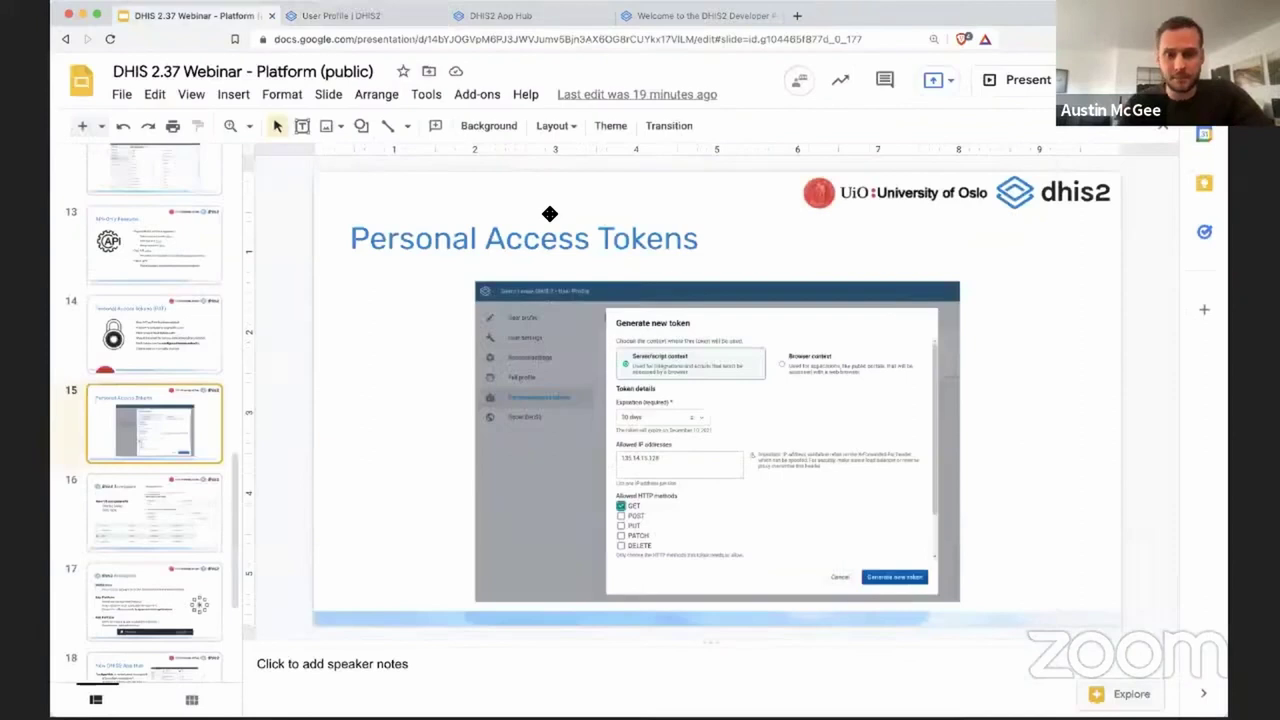
click(125, 490)
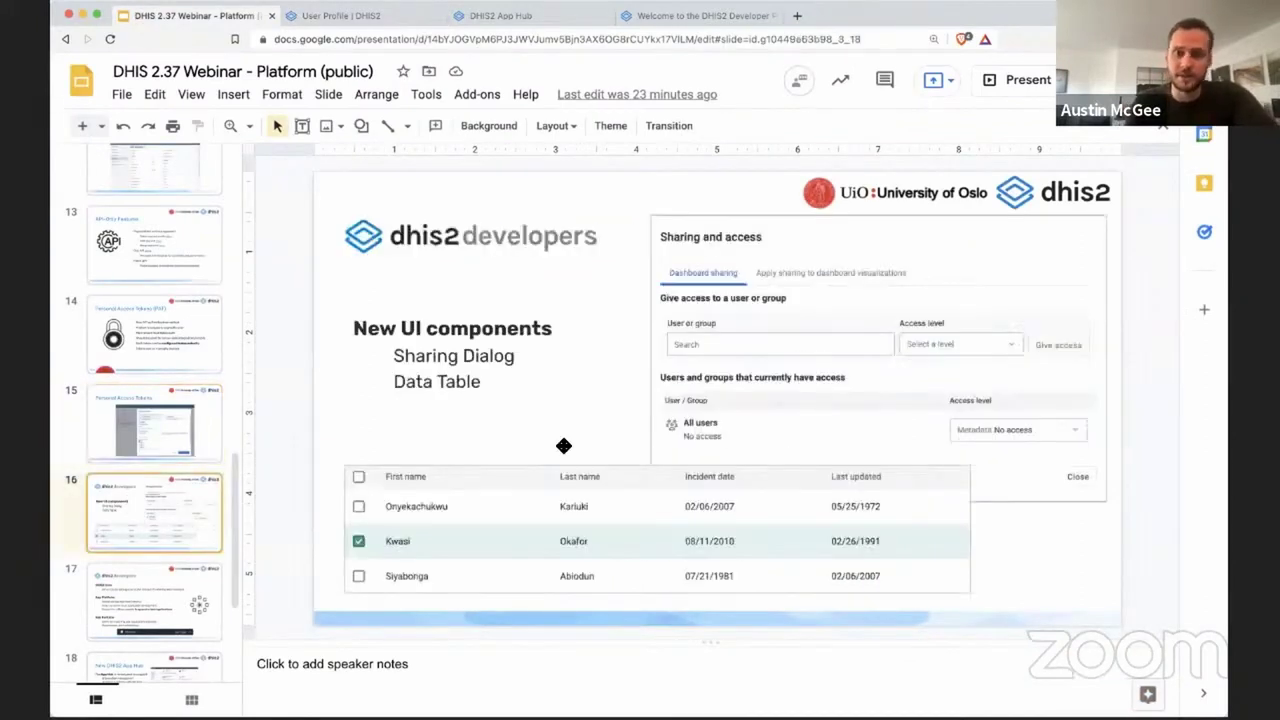